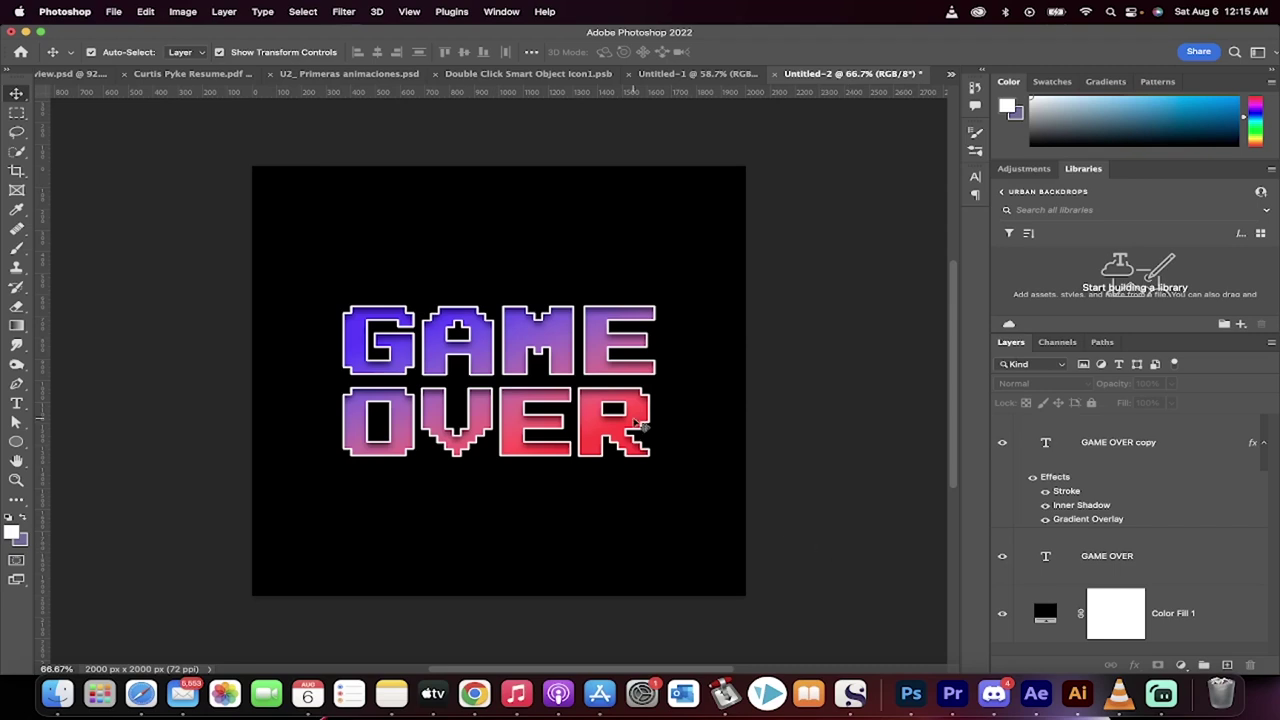
# Step: Create a new 2000 × 2000 px document from the preset
pyautogui.scroll(5, 638, 424)
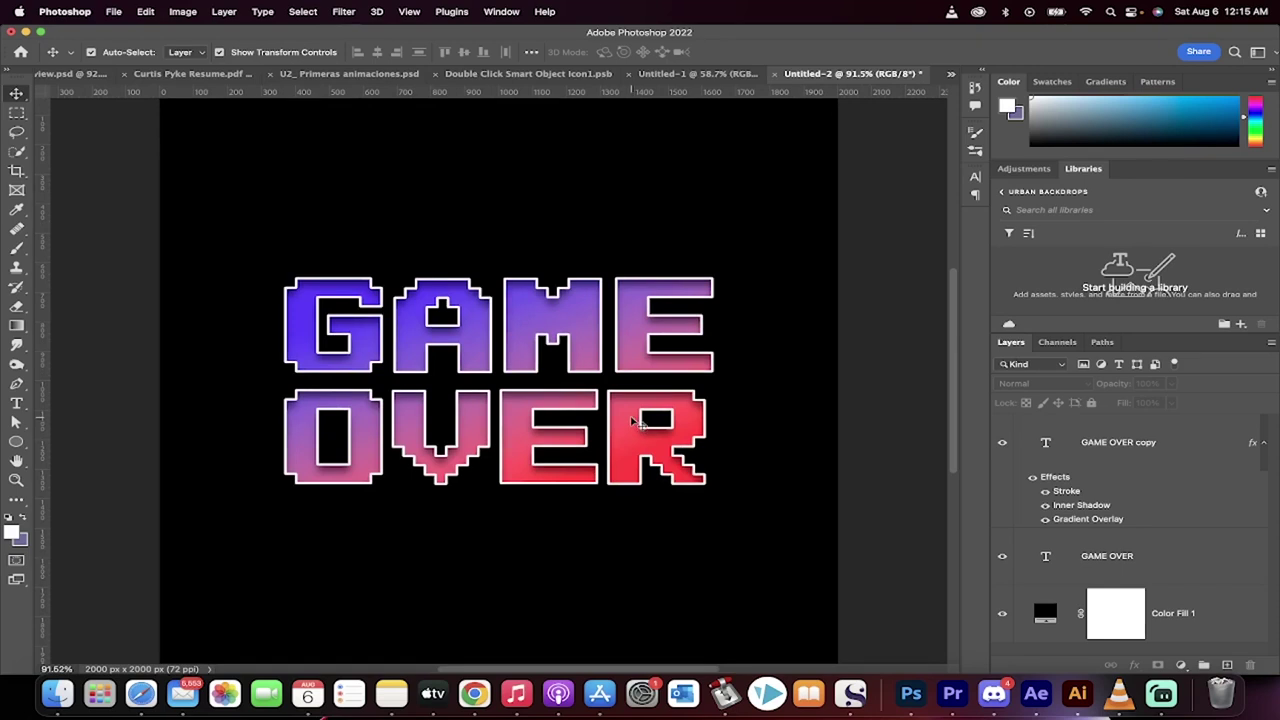
pyautogui.scroll(-2, 632, 422)
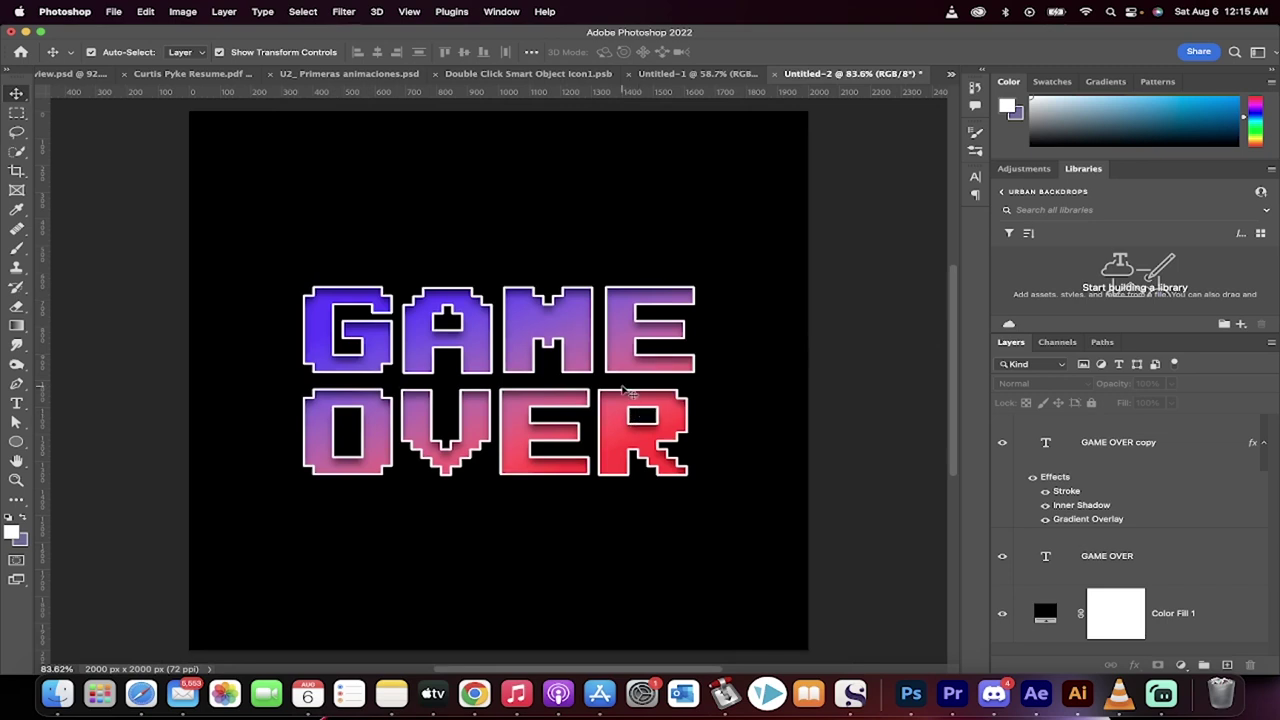
pyautogui.scroll(-1, 628, 392)
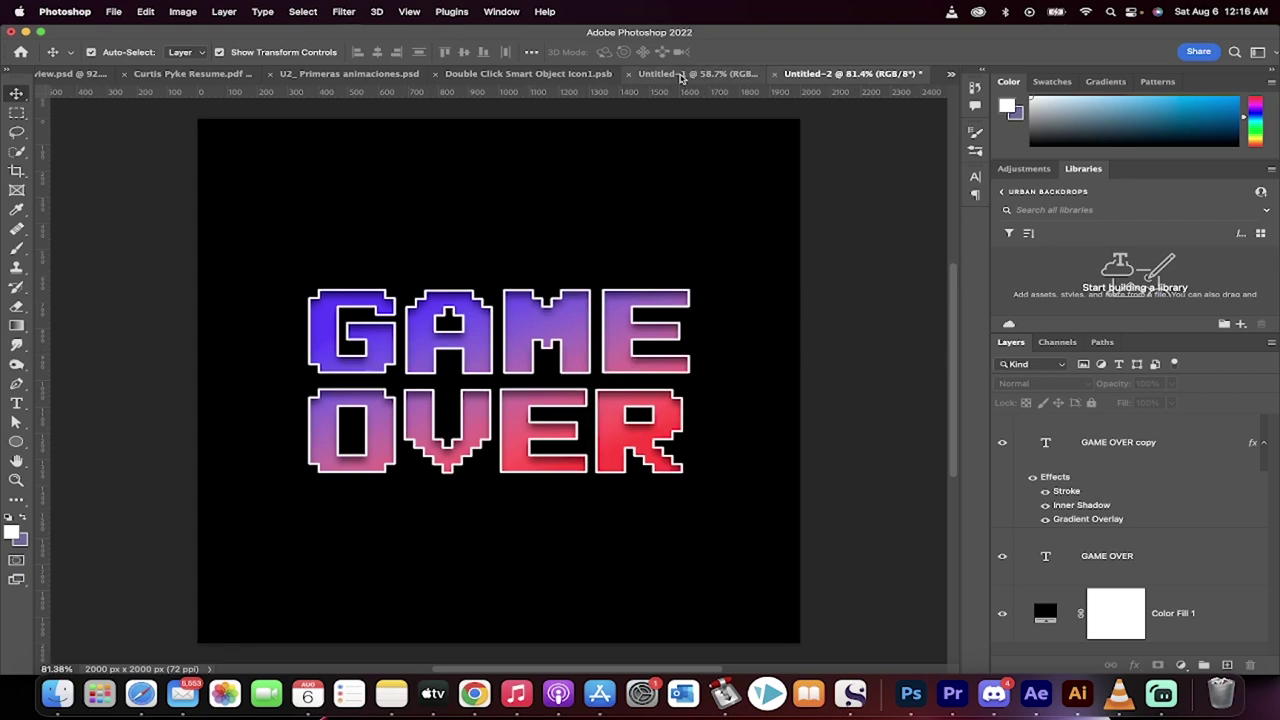
pyautogui.click(113, 11)
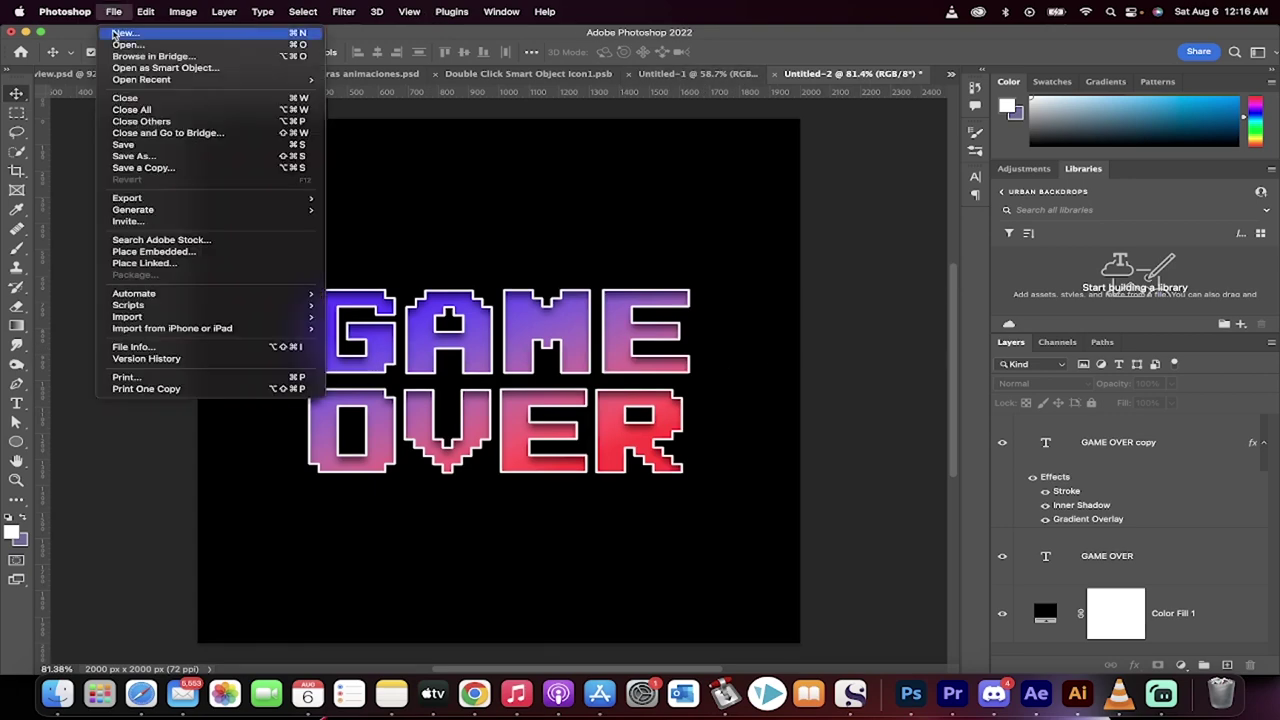
pyautogui.click(122, 33)
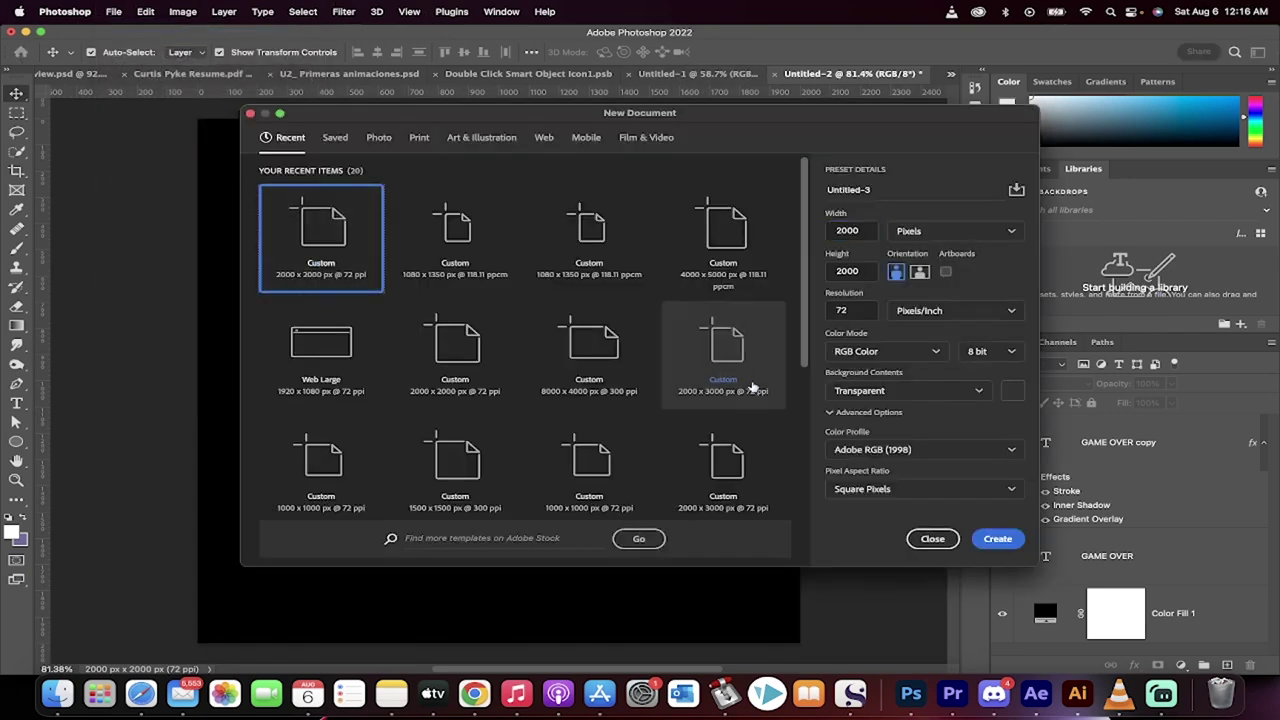
pyautogui.click(995, 538)
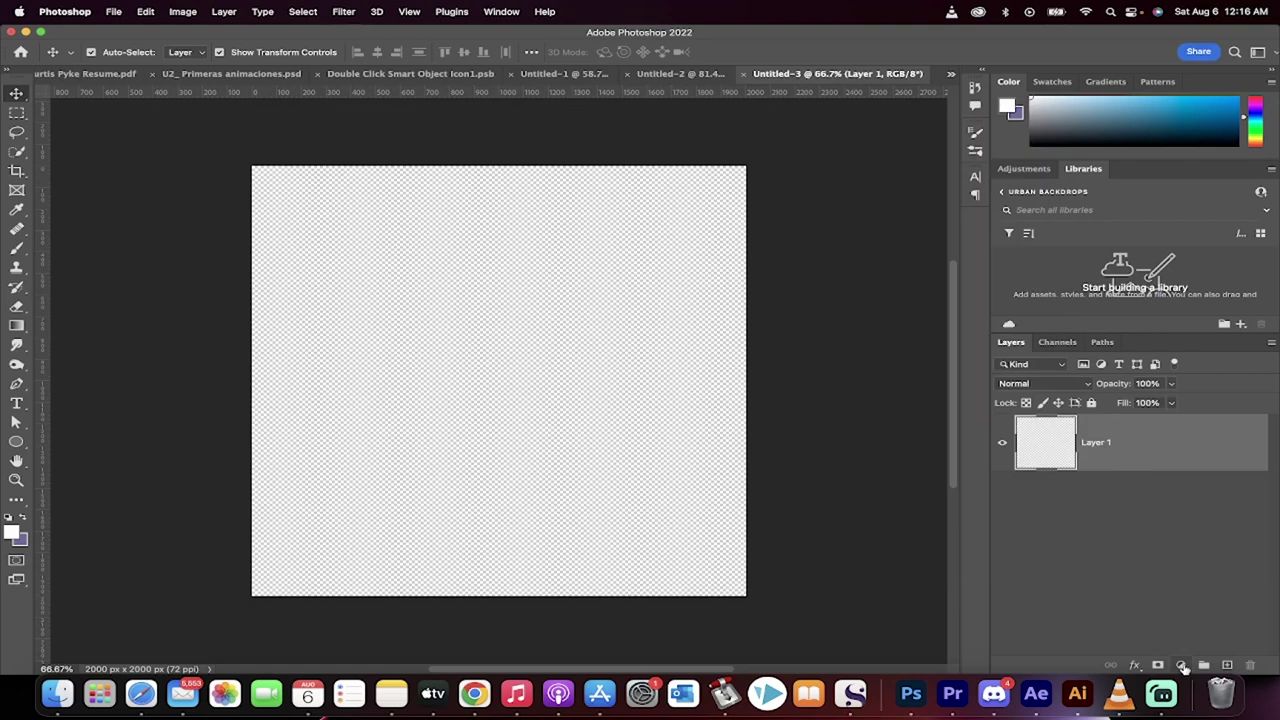
# Step: Add a Solid Color fill layer set to black 000000
pyautogui.click(1182, 666)
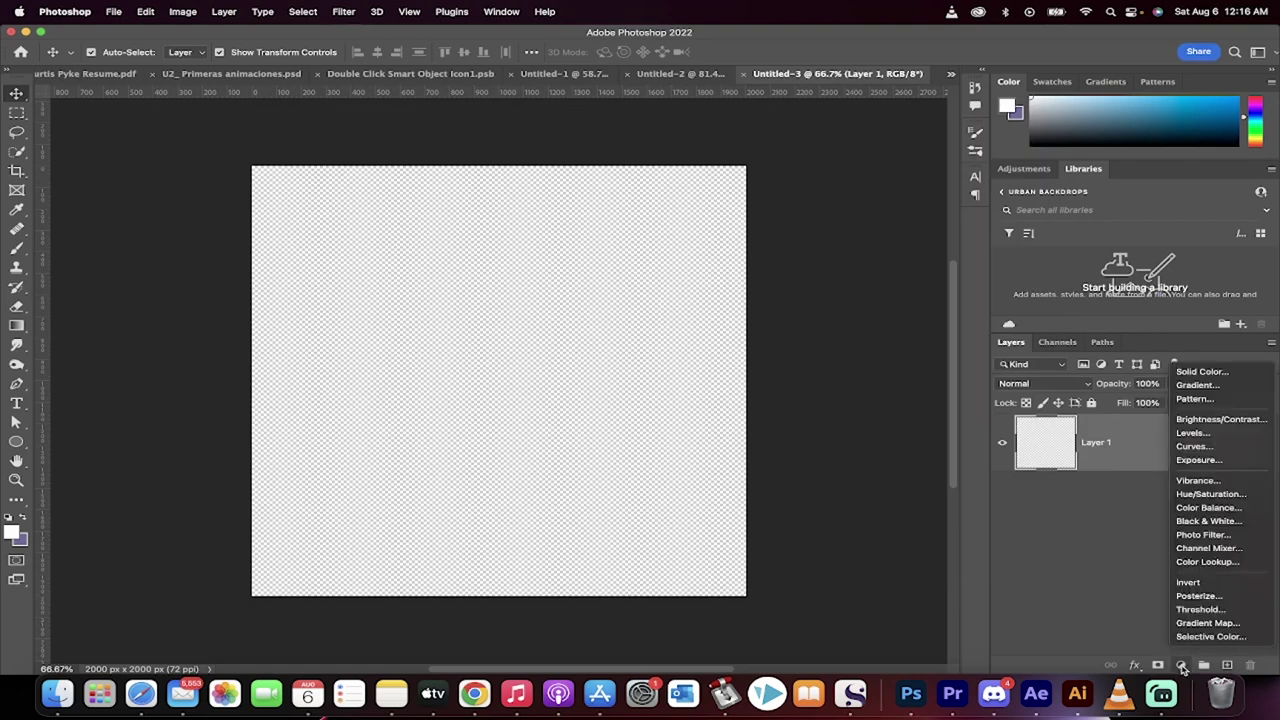
pyautogui.click(1200, 371)
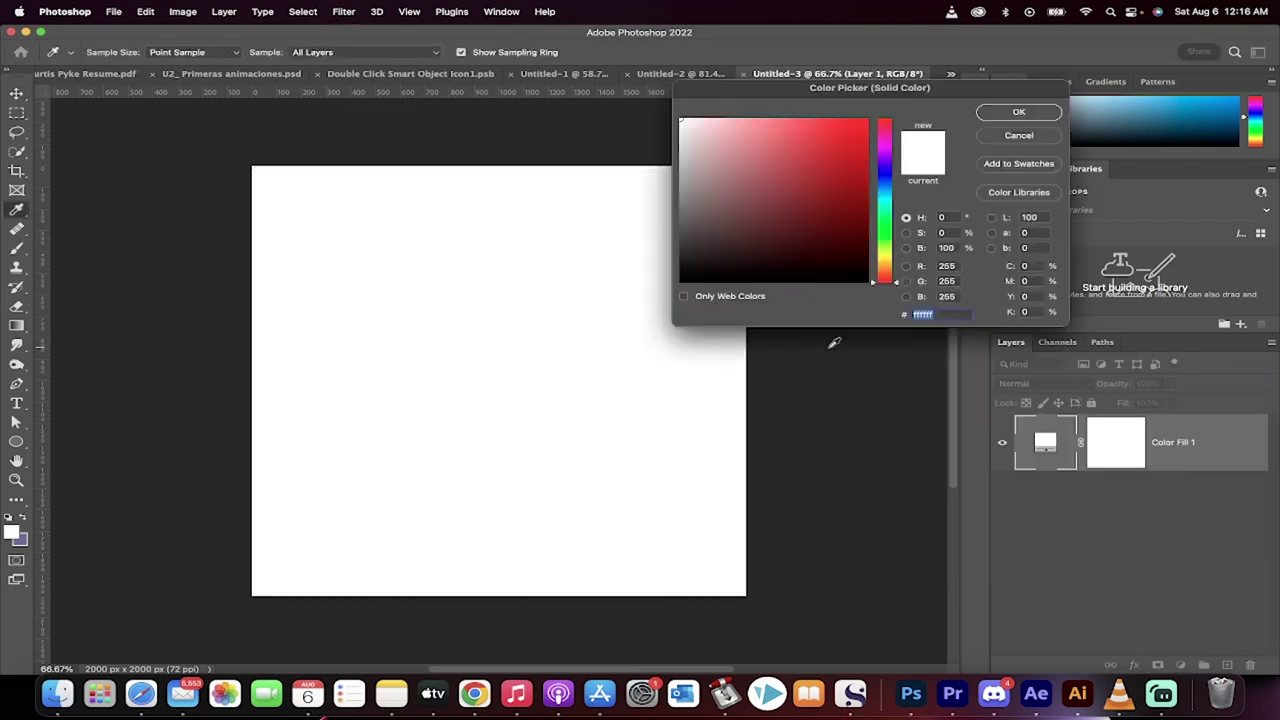
pyautogui.moveTo(797, 228); pyautogui.dragTo(569, 354)
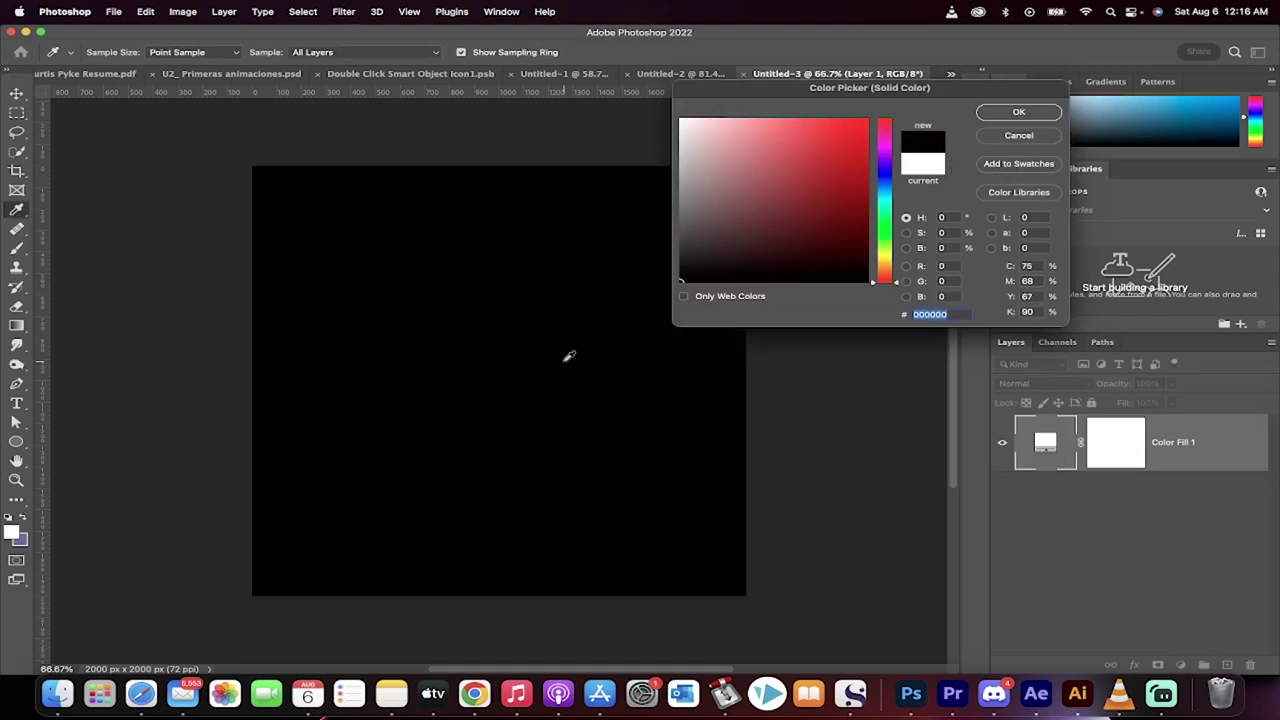
pyautogui.click(1016, 112)
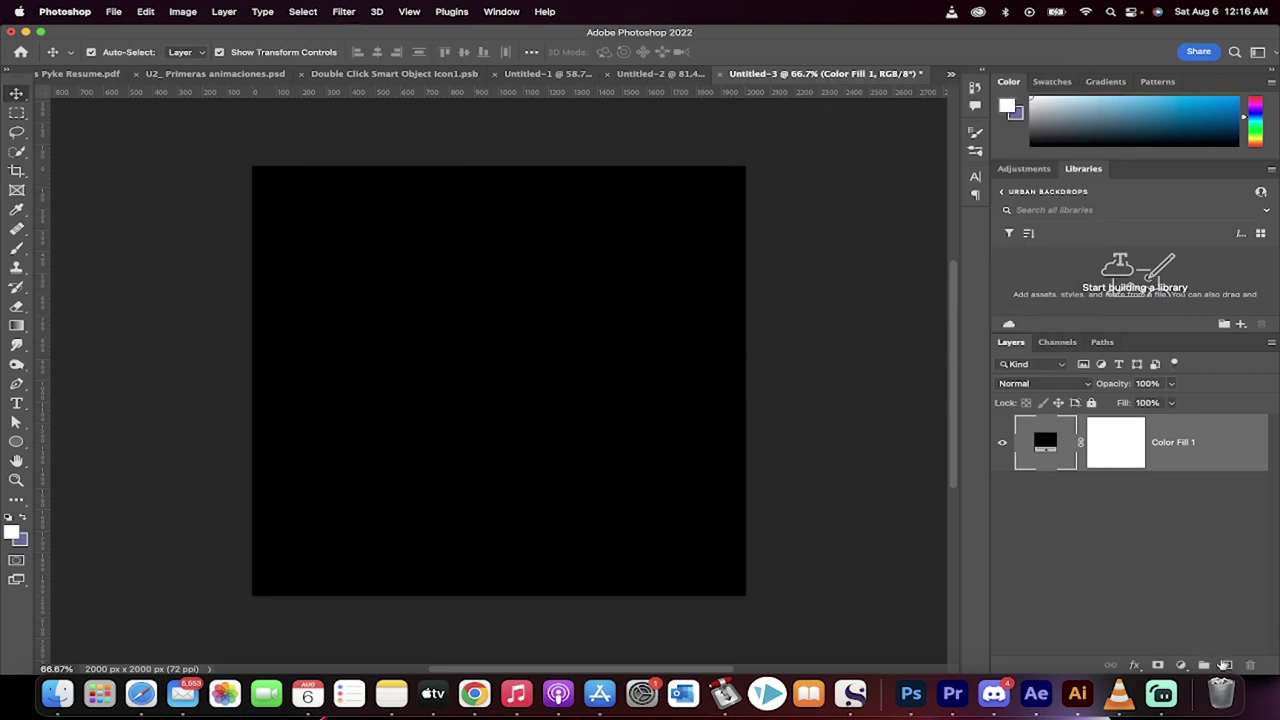
# Step: Type GAME and OVER on two lines as a new text layer
pyautogui.click(16, 403)
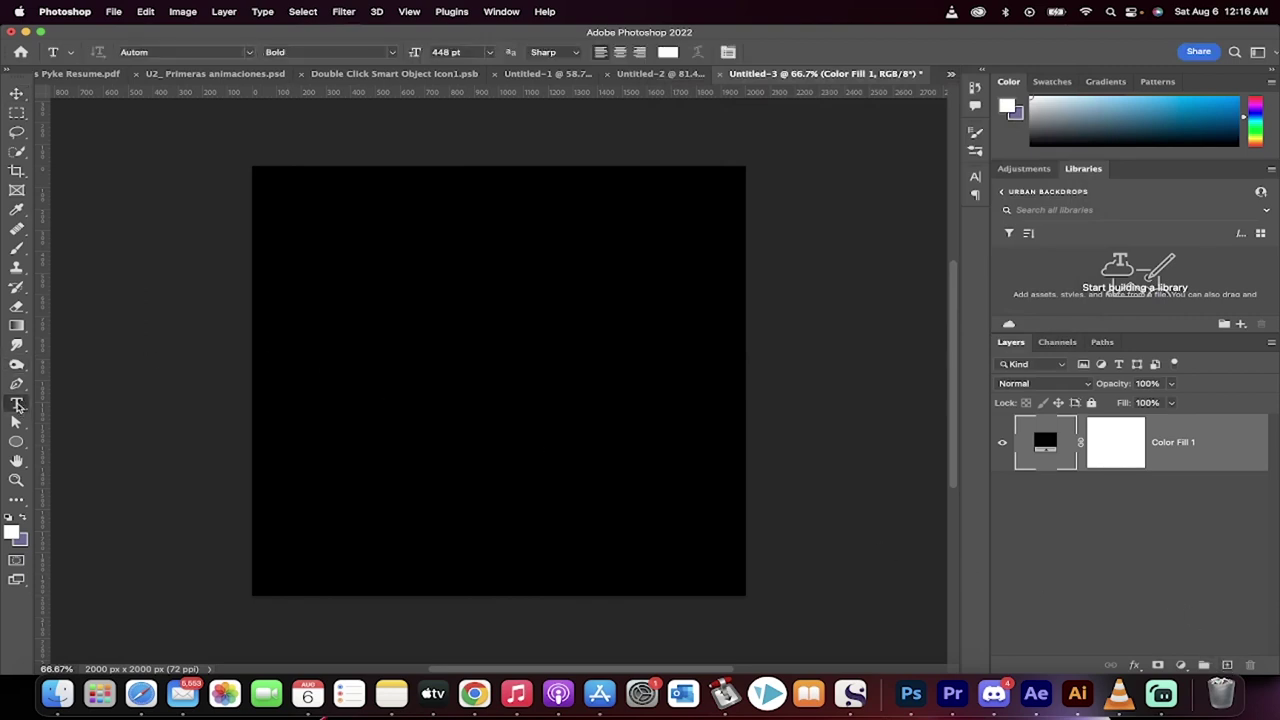
pyautogui.click(349, 338)
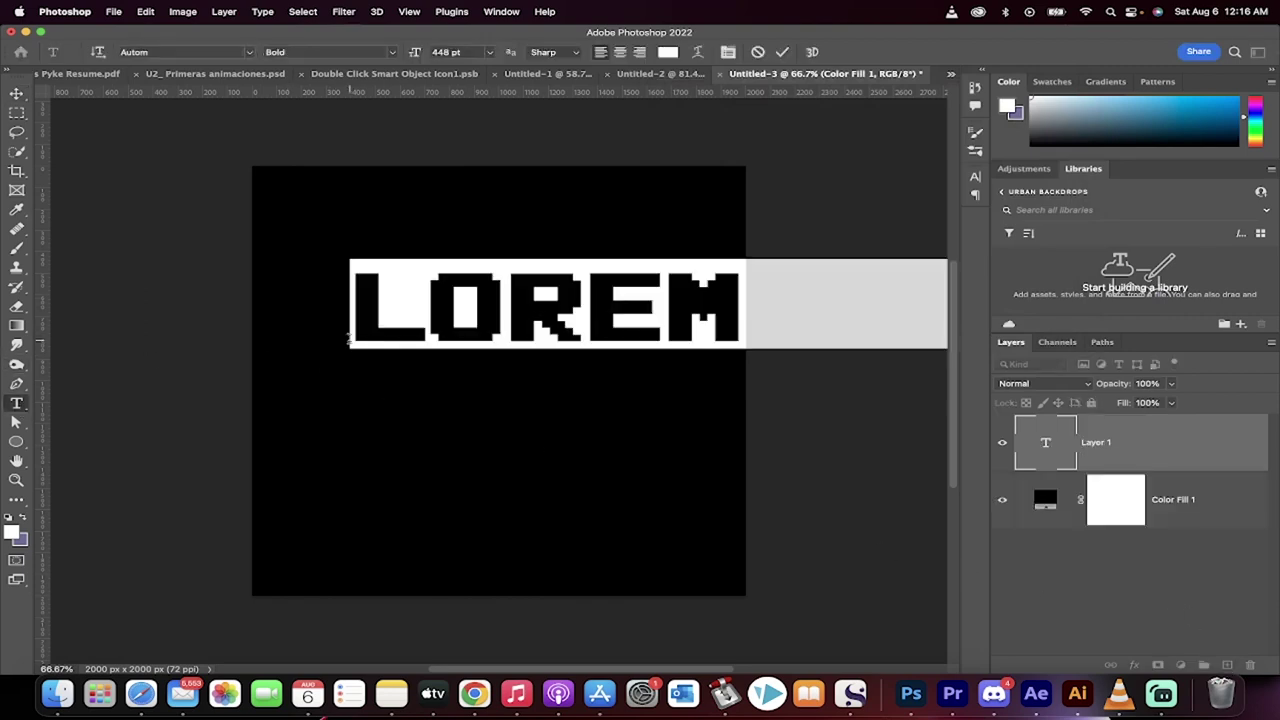
pyautogui.write('GAME')
pyautogui.press('Return')
pyautogui.write('OV')
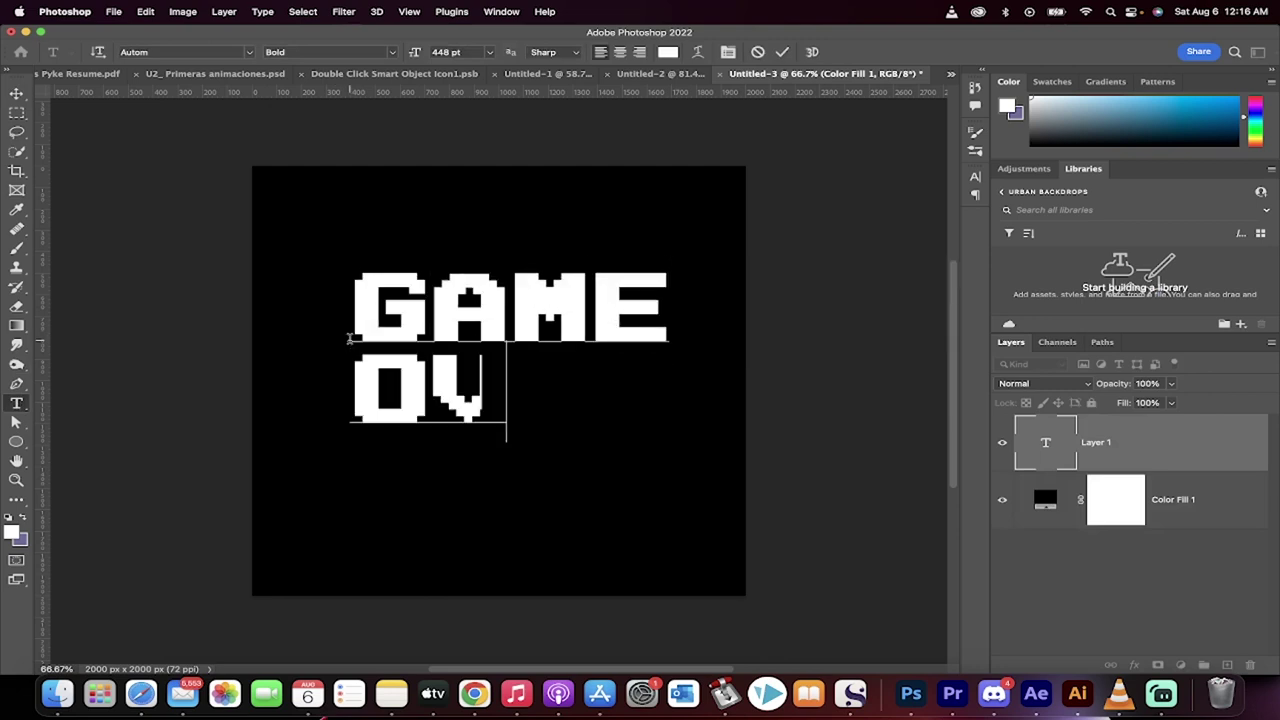
pyautogui.write('ER!')
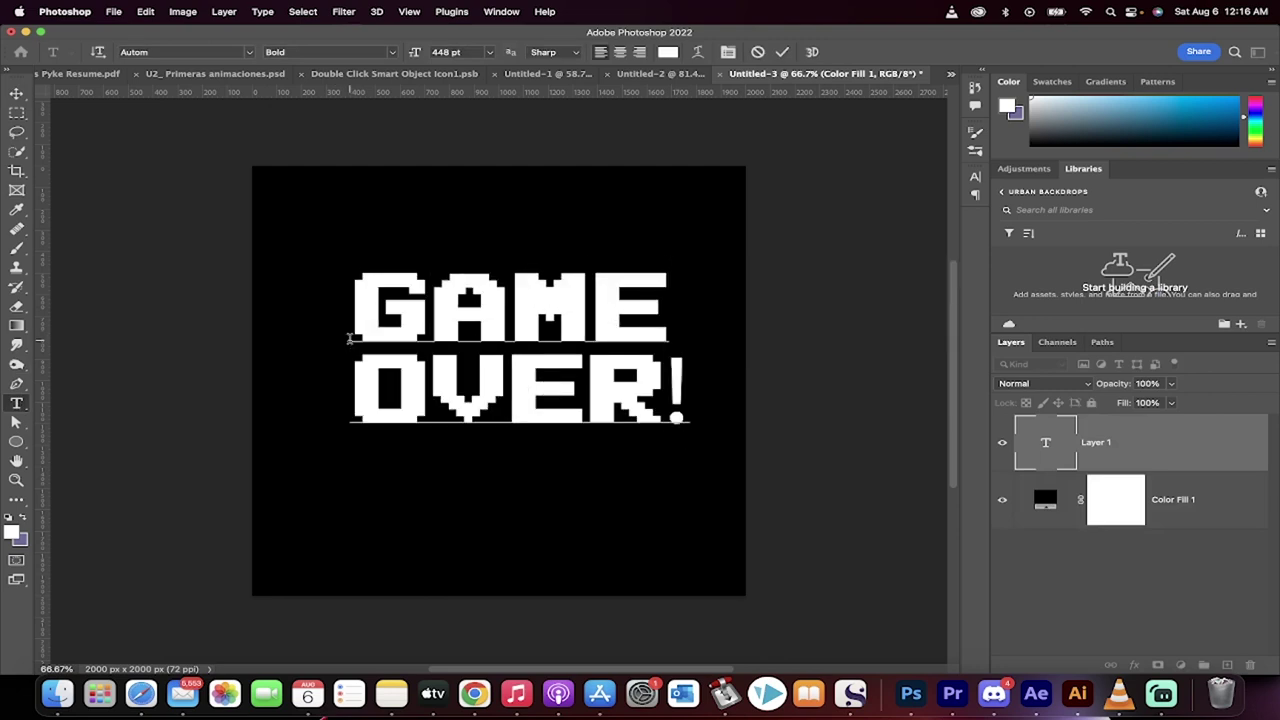
pyautogui.press('BackSpace')
# Step: Commit the GAME OVER text and centre it on the black canvas
pyautogui.click(16, 93)
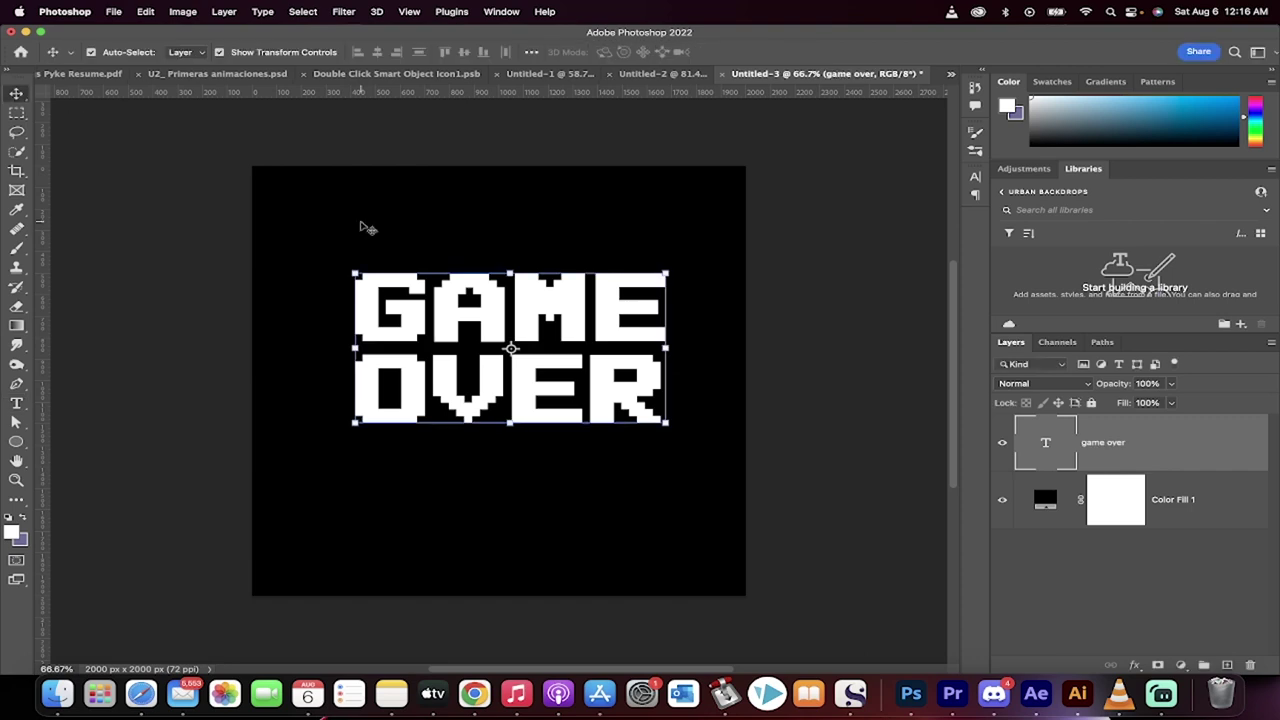
pyautogui.moveTo(594, 300); pyautogui.dragTo(591, 344)
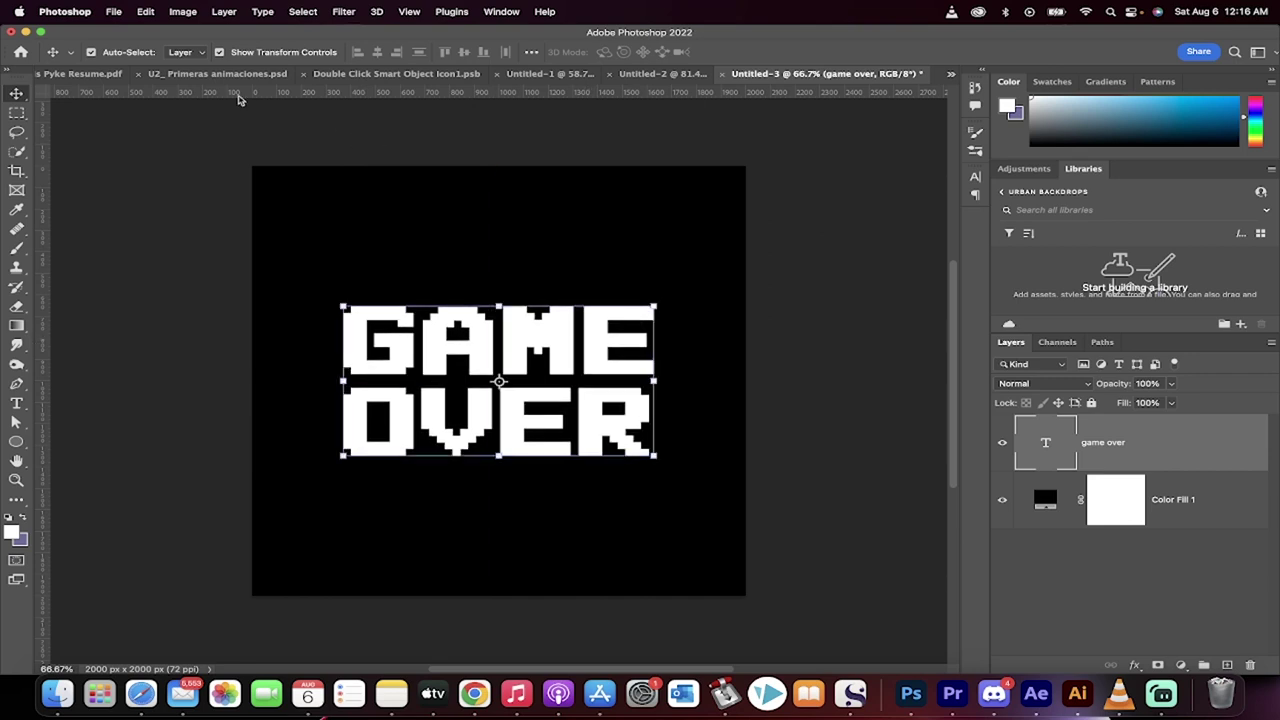
pyautogui.click(976, 177)
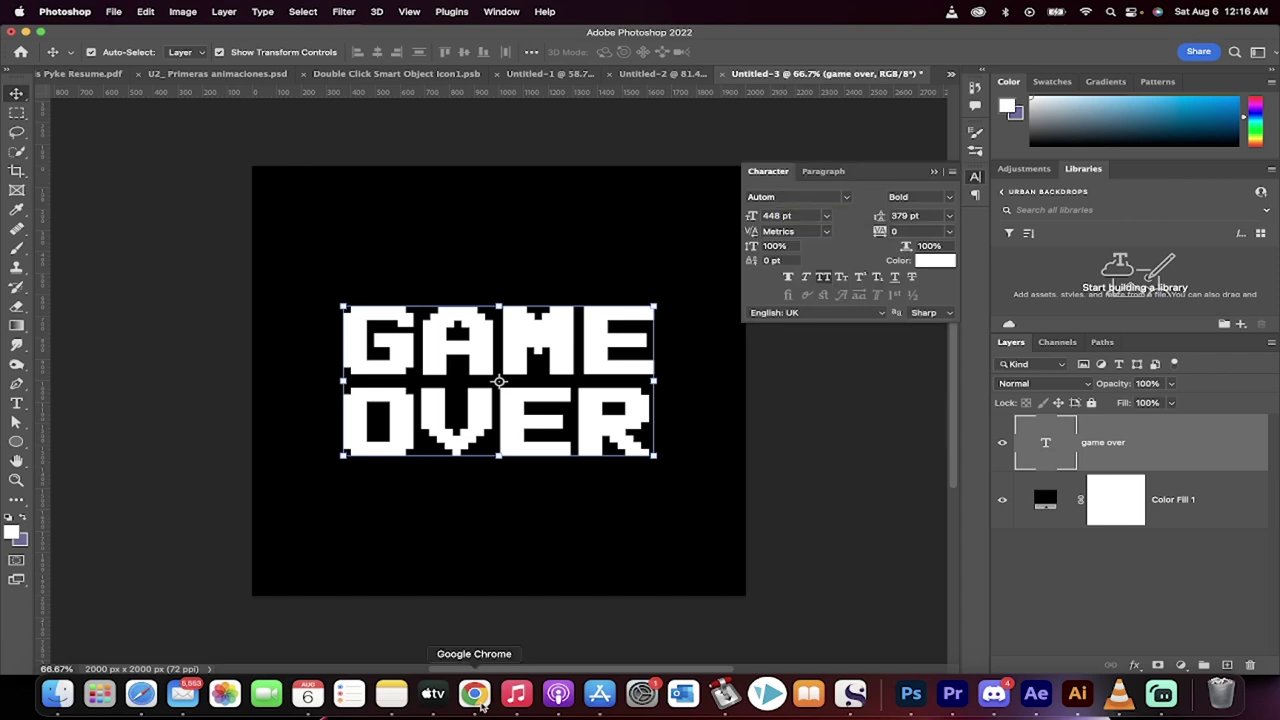
pyautogui.rightClick(481, 706)
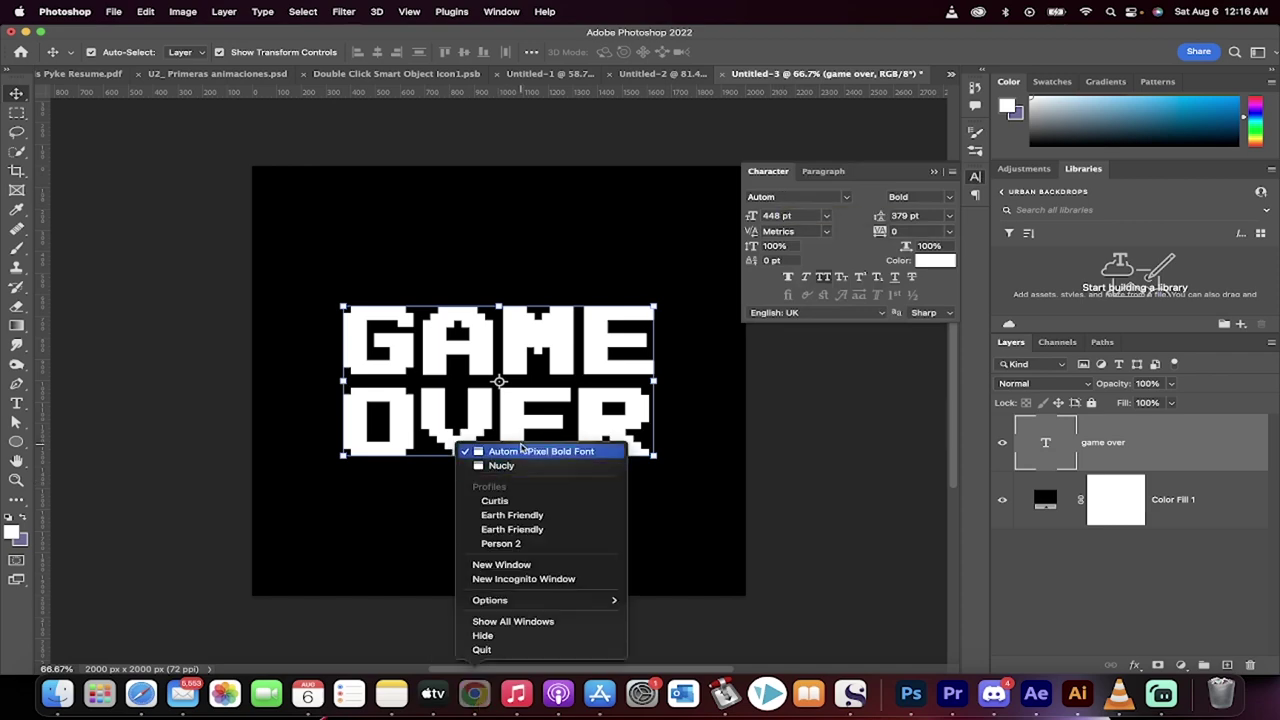
pyautogui.click(470, 451)
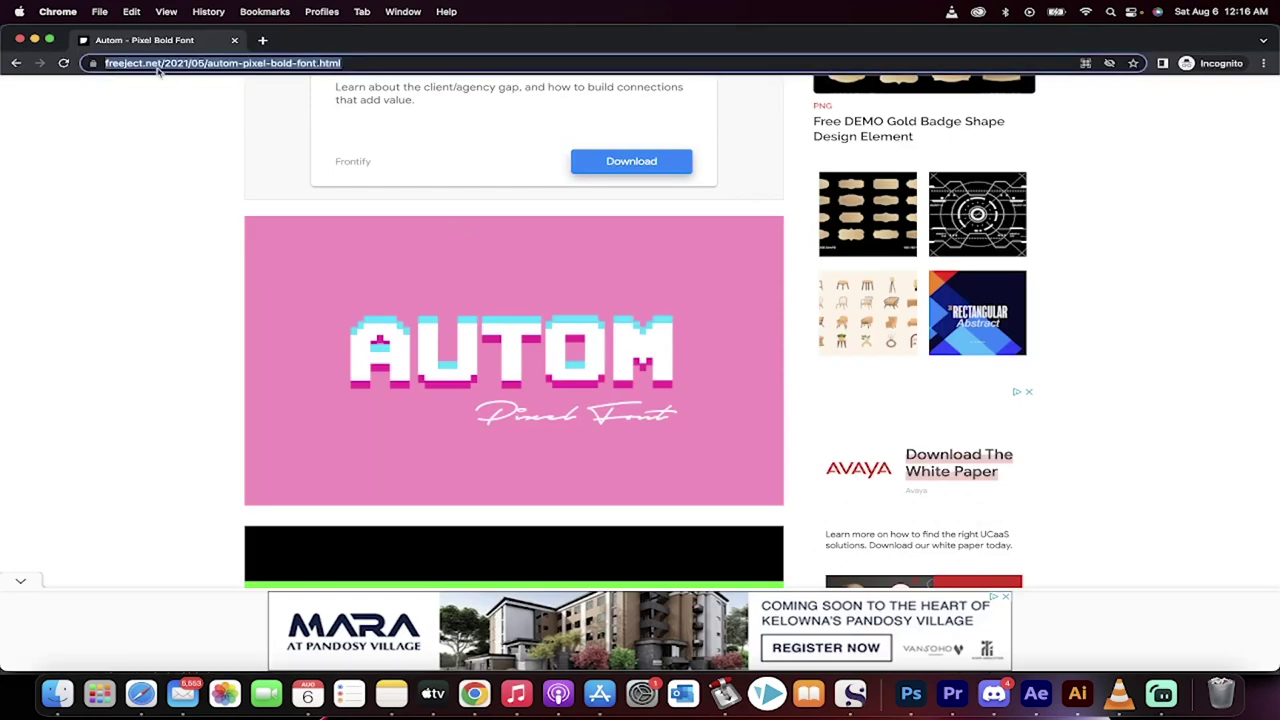
pyautogui.scroll(5, 135, 133)
pyautogui.scroll(-10, 154, 308)
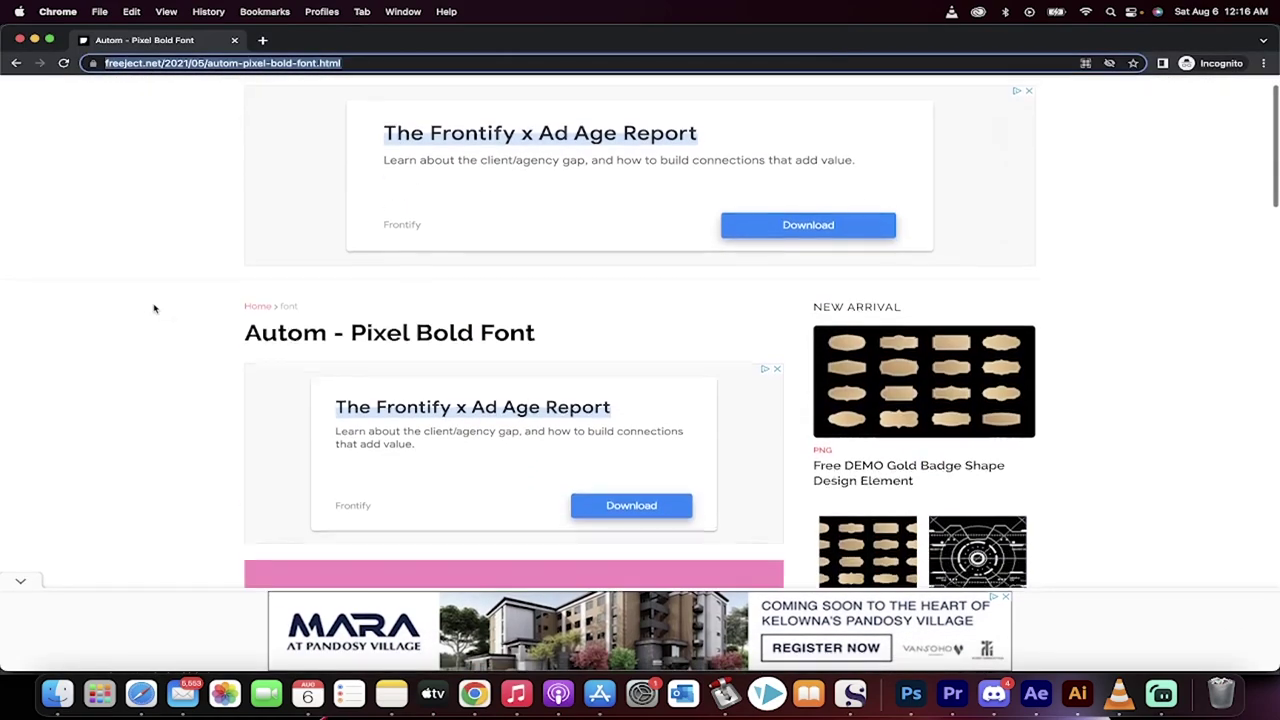
pyautogui.scroll(-10, 154, 308)
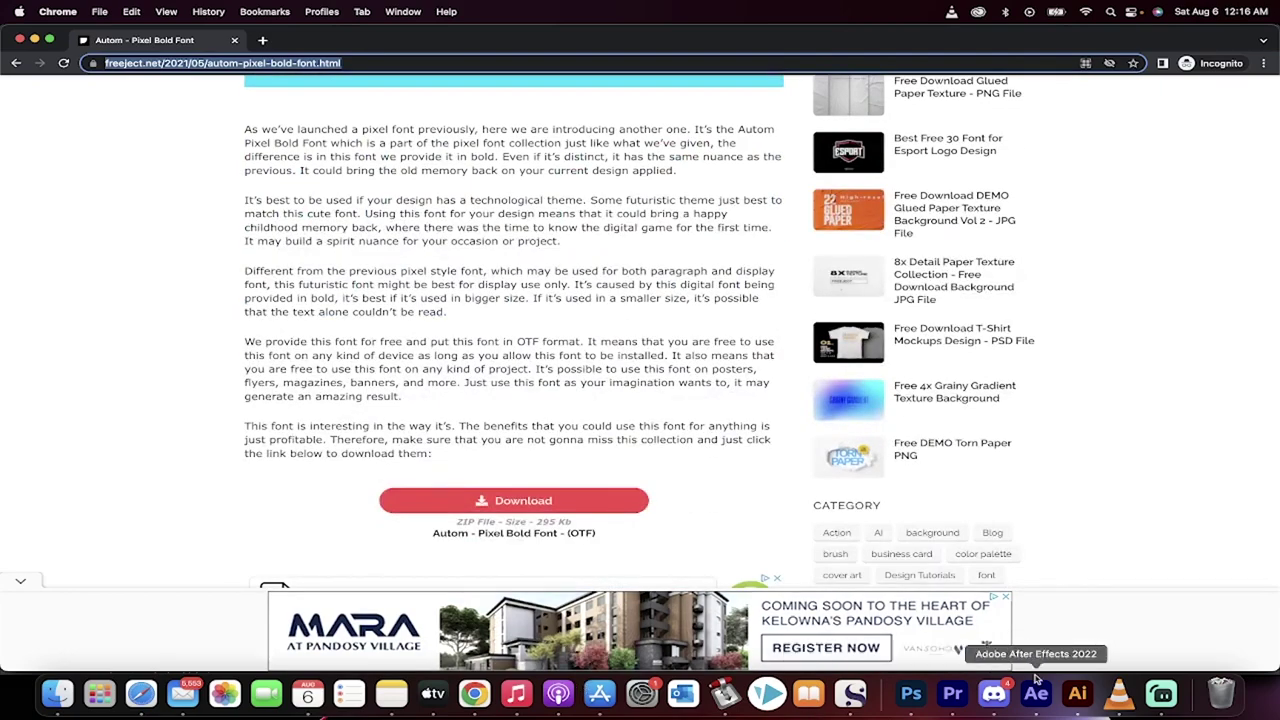
pyautogui.click(911, 693)
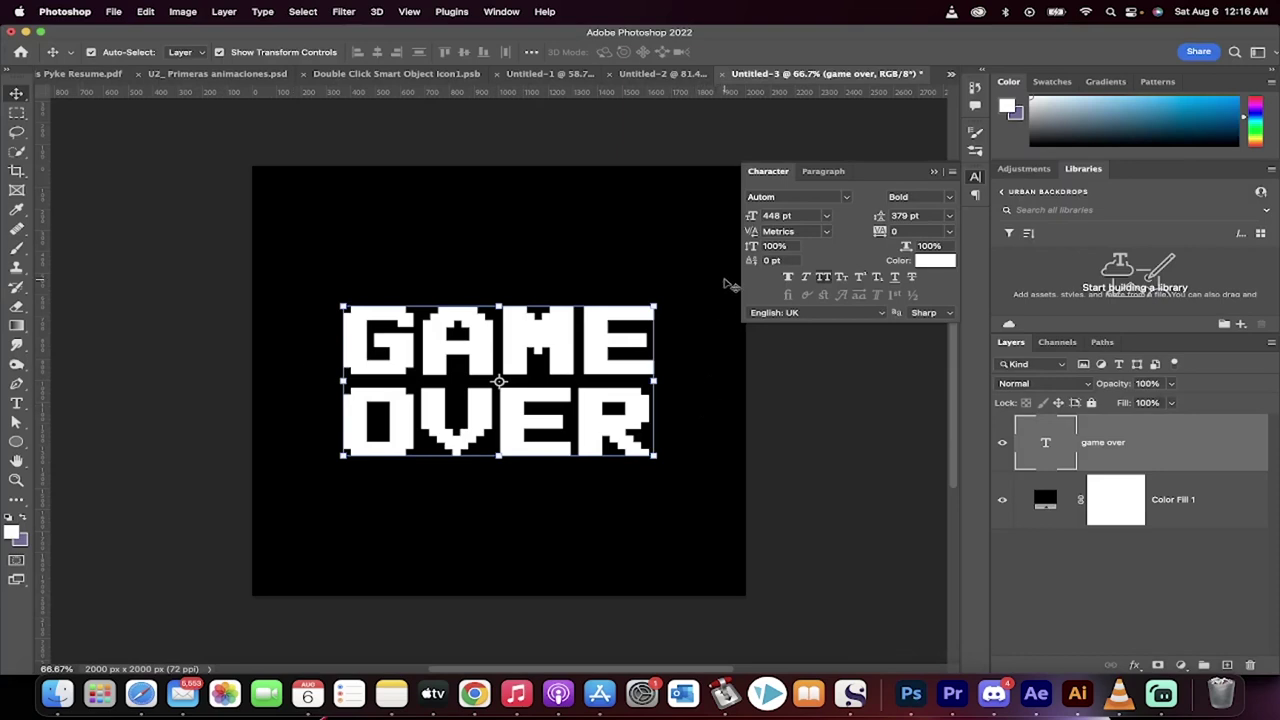
# Step: Collapse the Character panel, select the game over layer and bring up its fx styles list
pyautogui.click(1059, 584)
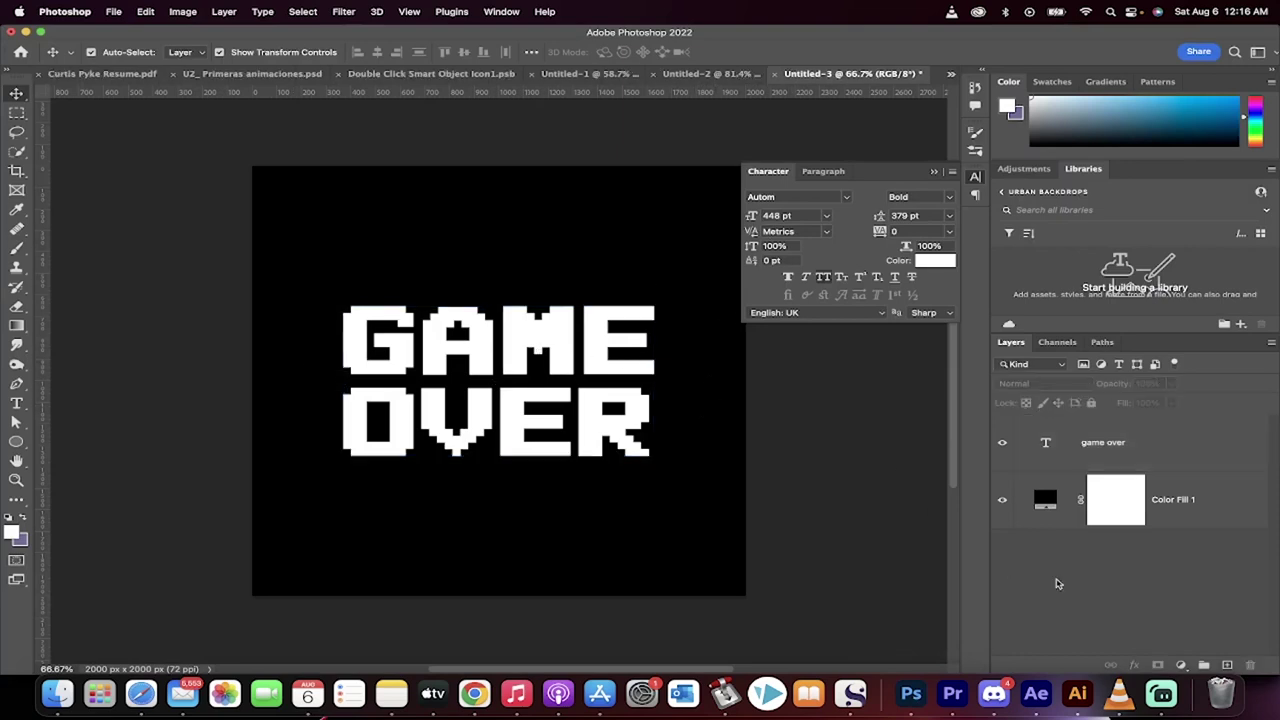
pyautogui.click(934, 172)
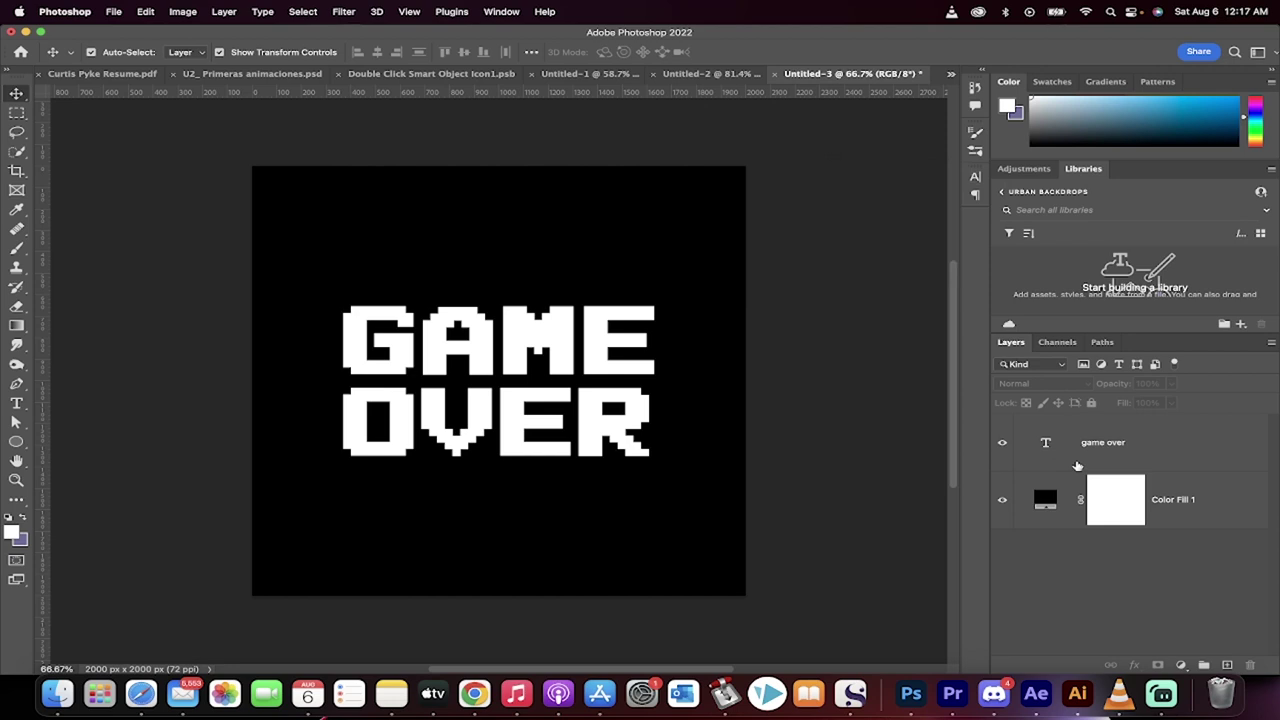
pyautogui.click(1111, 460)
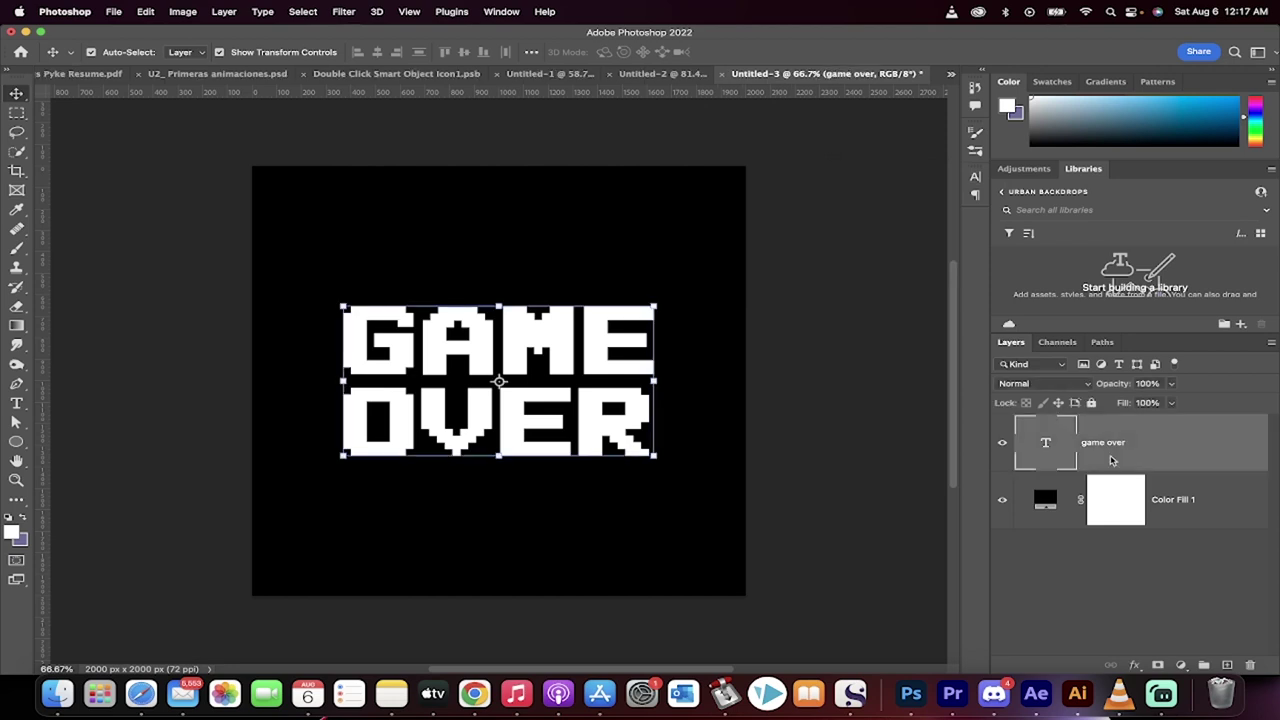
pyautogui.click(1181, 665)
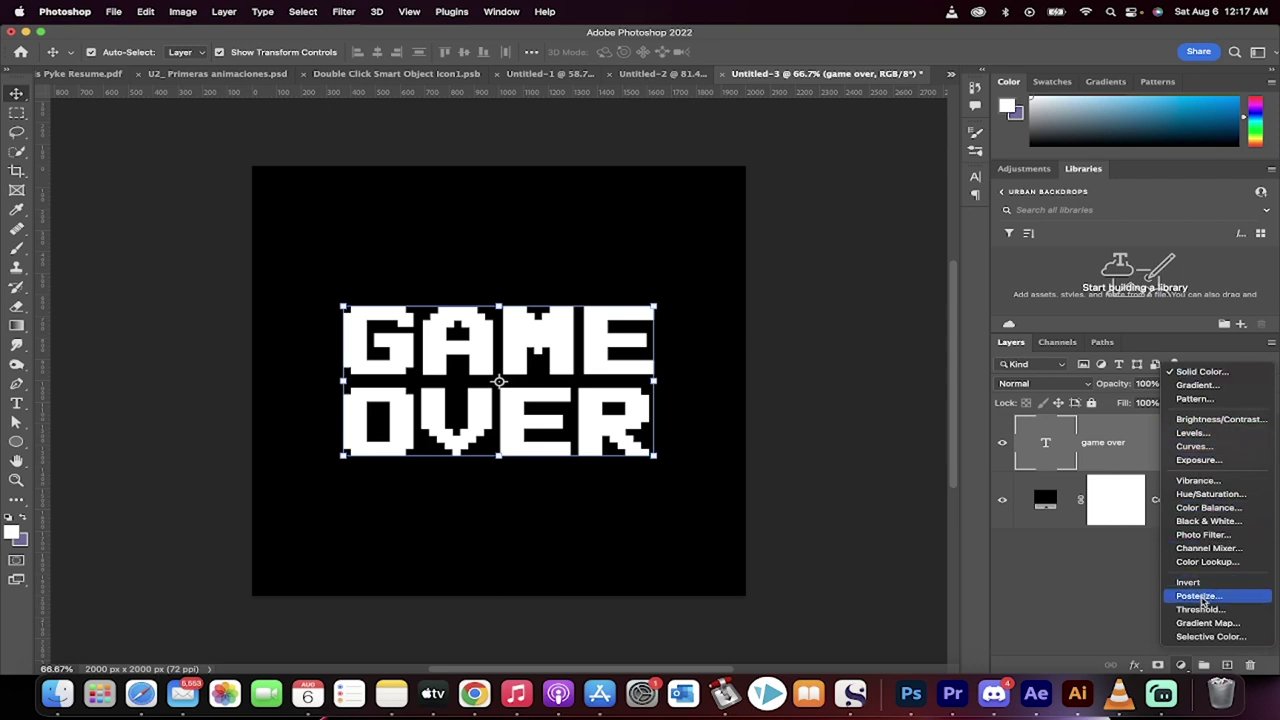
pyautogui.click(1134, 666)
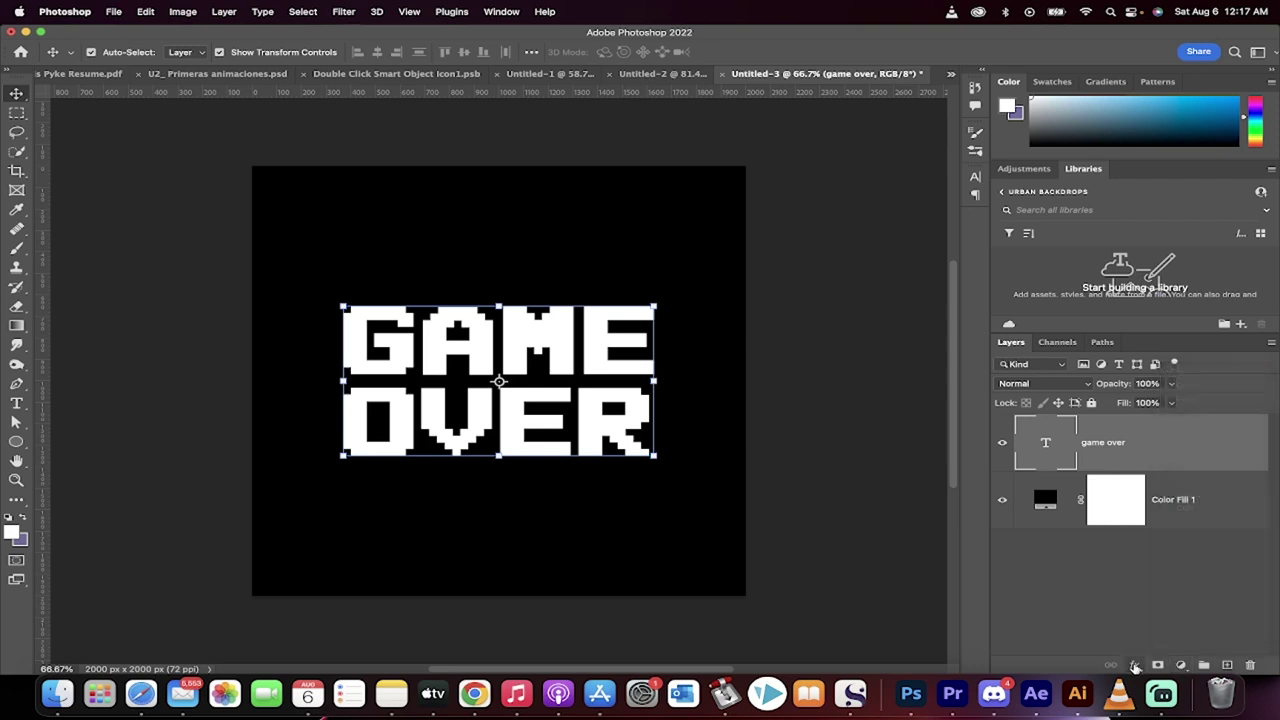
pyautogui.click(1136, 667)
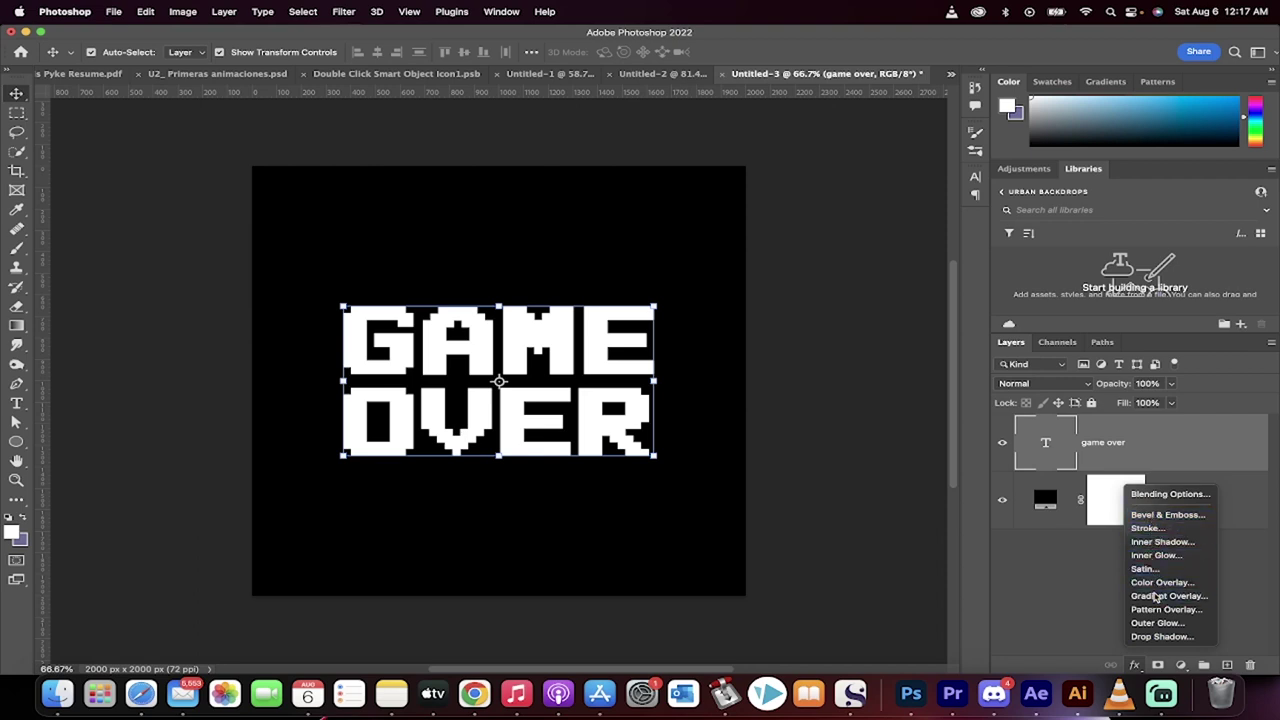
# Step: Add a Gradient Overlay and preview Blues and Oranges preset gradients on the text
pyautogui.click(1156, 596)
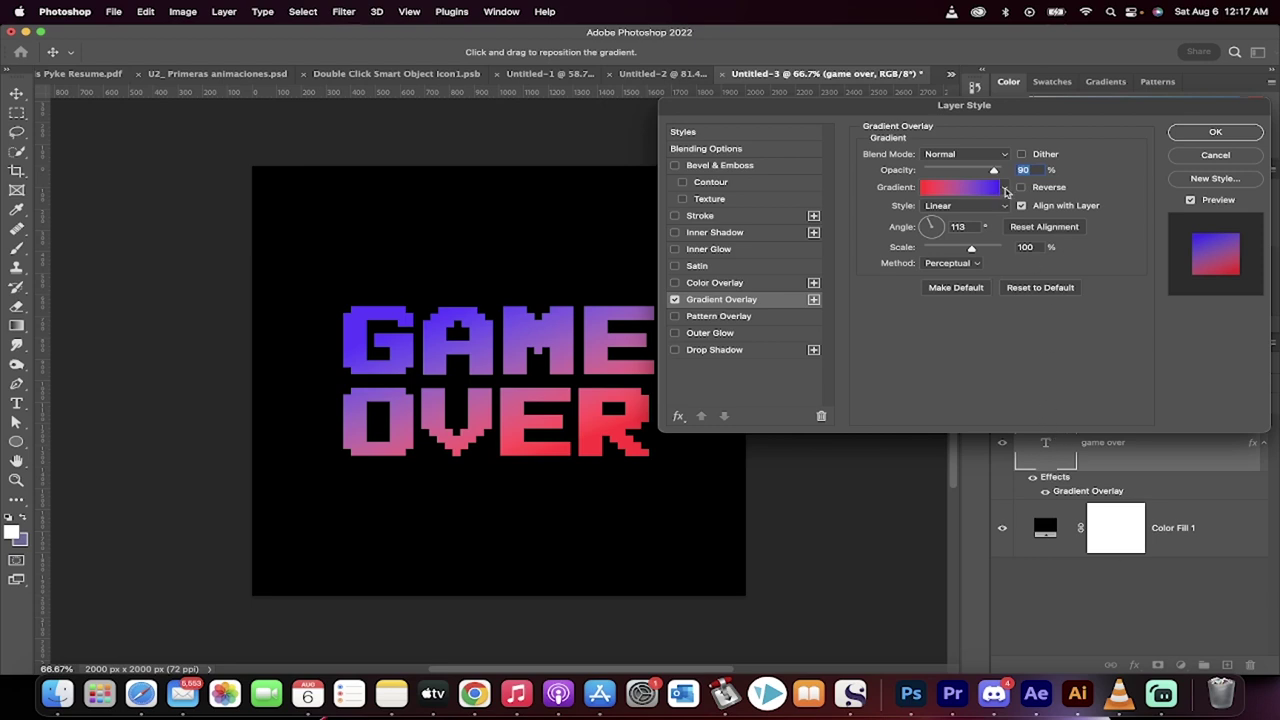
pyautogui.click(1006, 190)
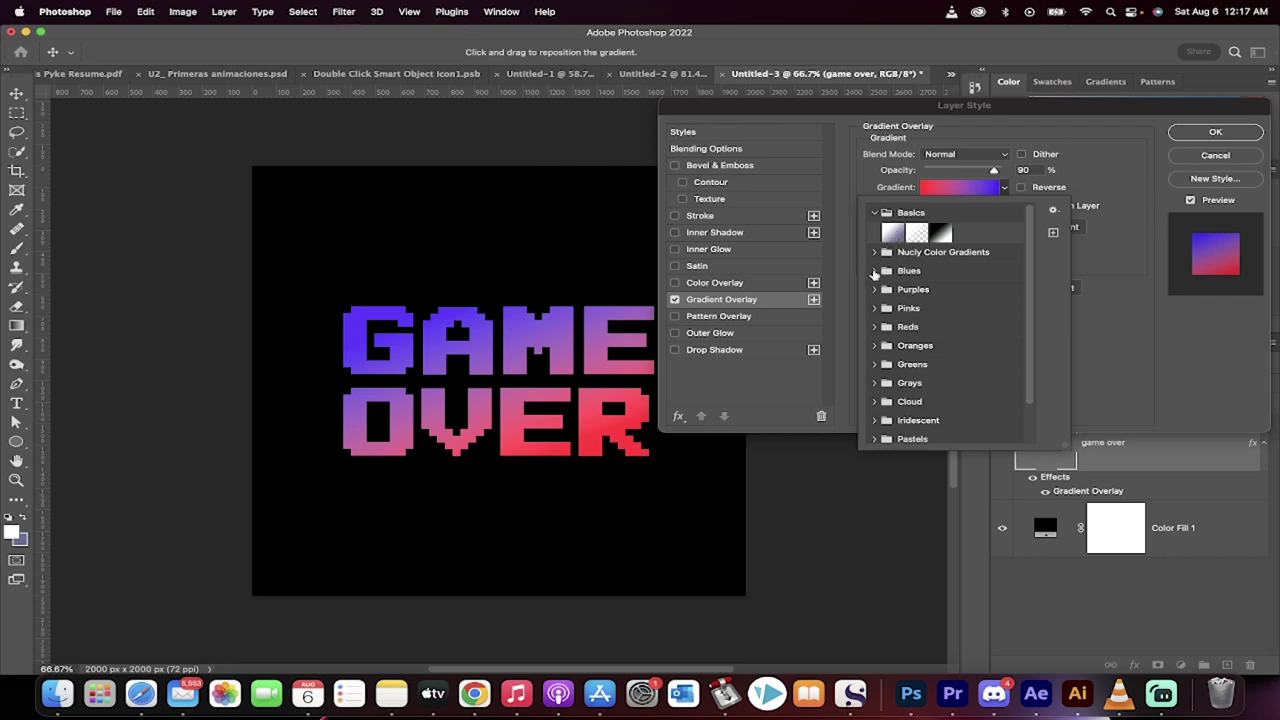
pyautogui.click(874, 271)
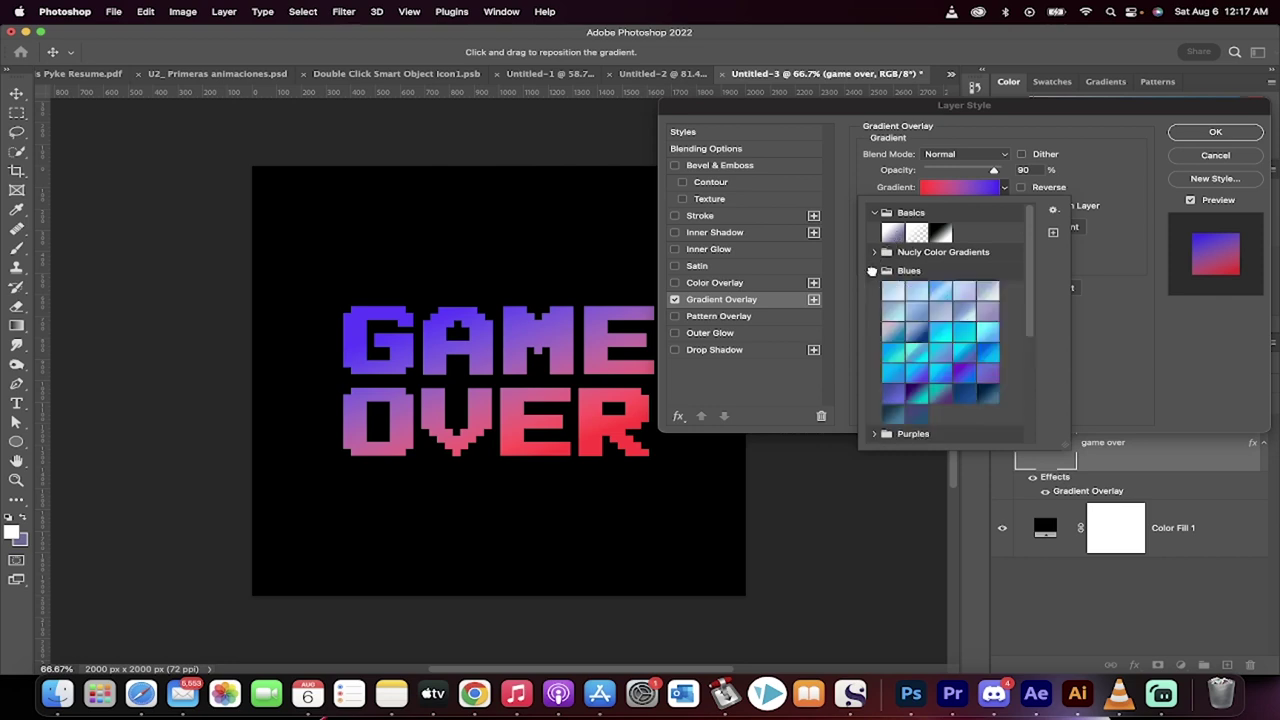
pyautogui.click(894, 357)
pyautogui.scroll(-5, 898, 350)
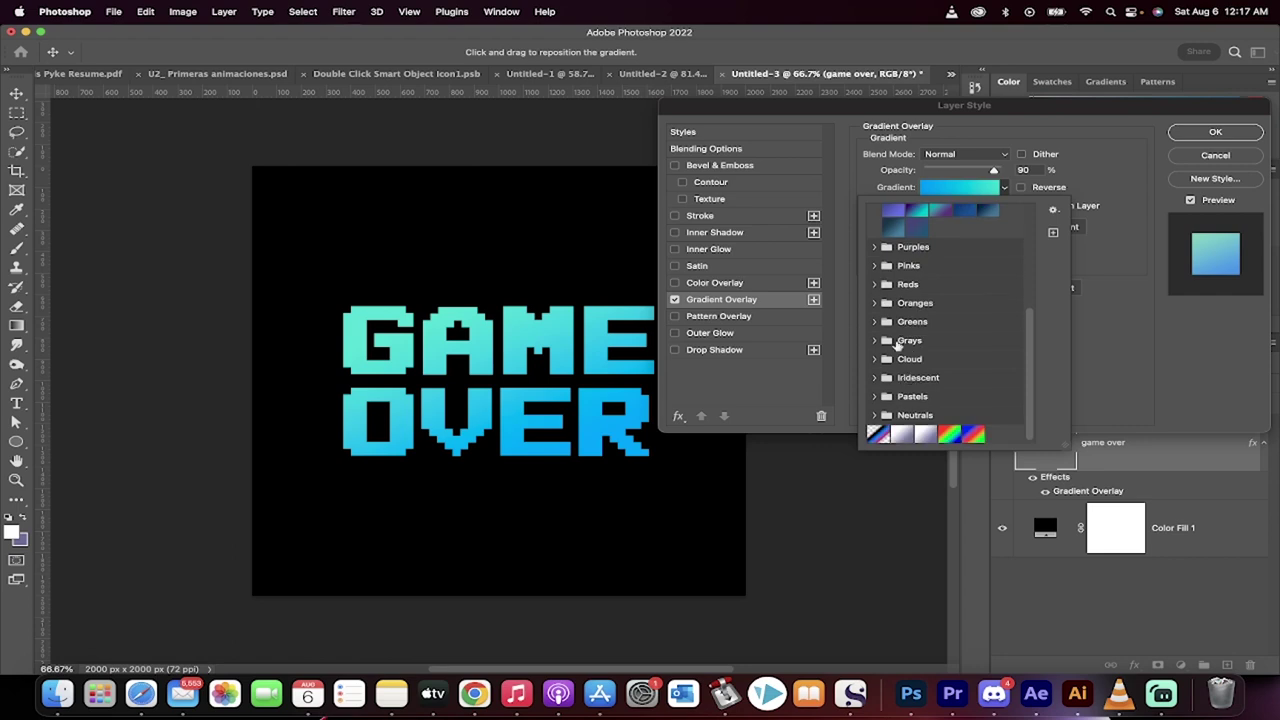
pyautogui.click(874, 302)
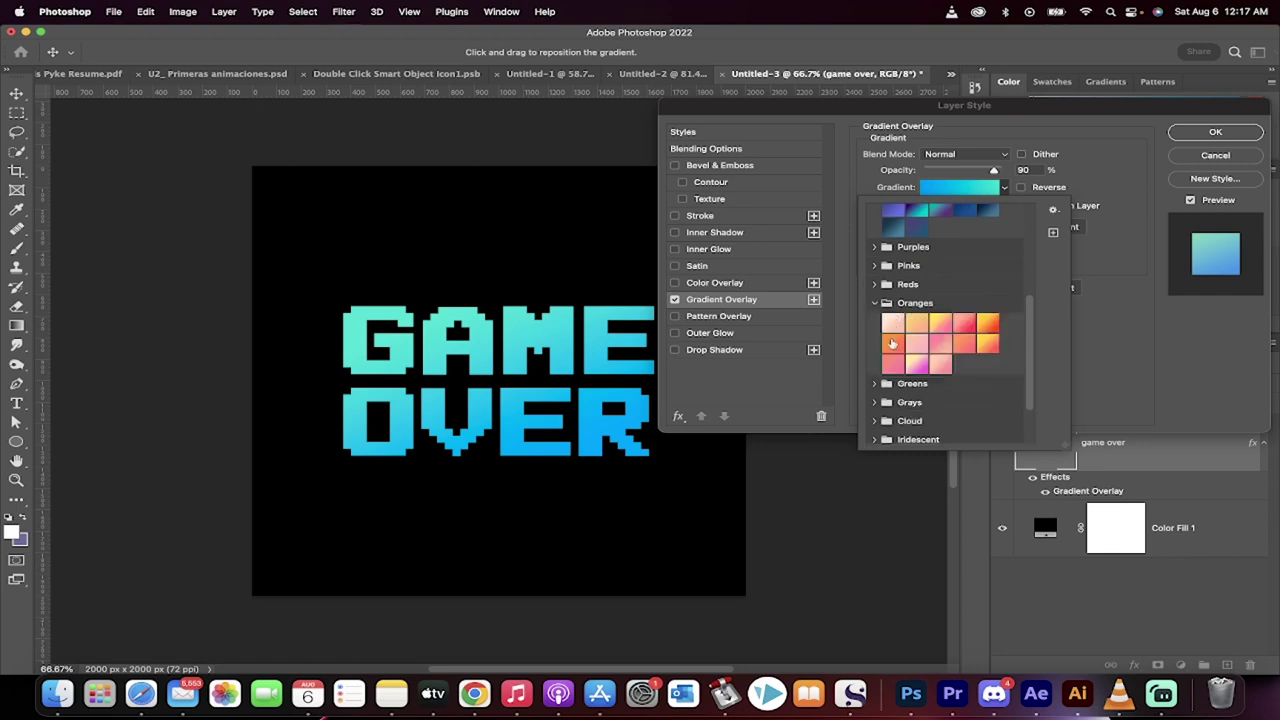
pyautogui.click(892, 342)
pyautogui.click(942, 322)
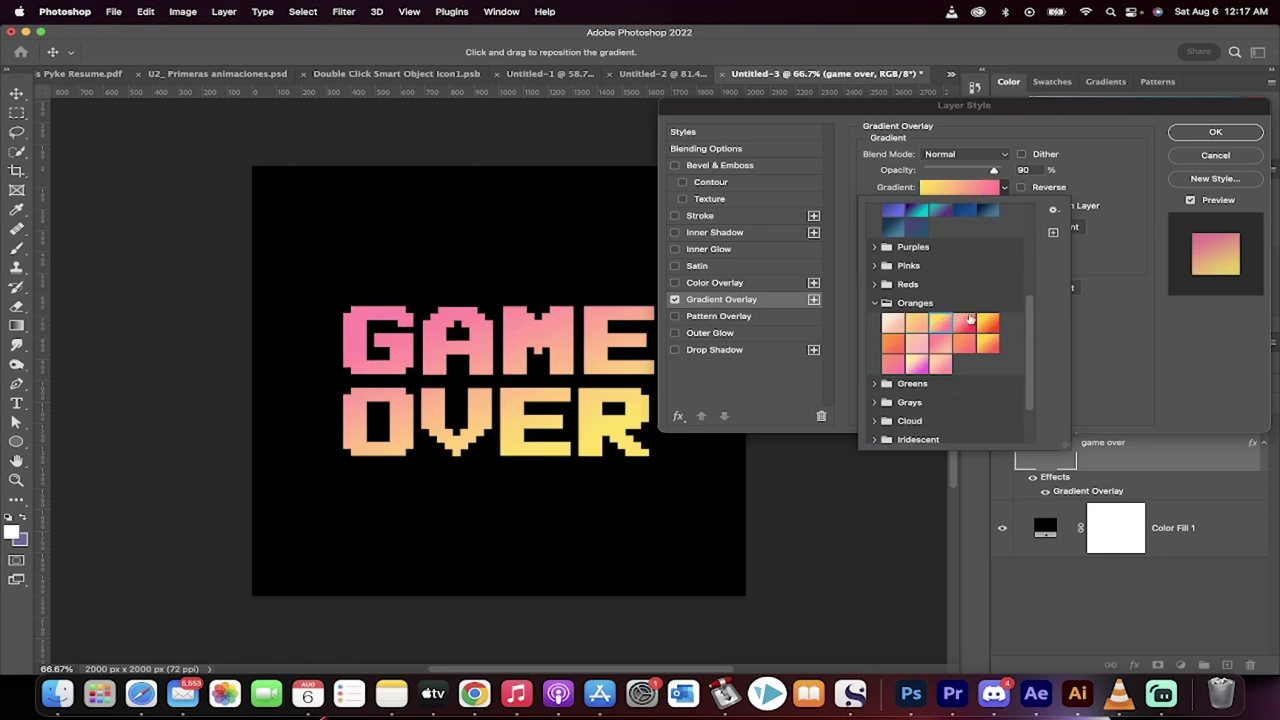
pyautogui.click(966, 326)
# Step: Settle on the pink-to-yellow Oranges preset gradient and close the presets picker
pyautogui.scroll(5, 966, 328)
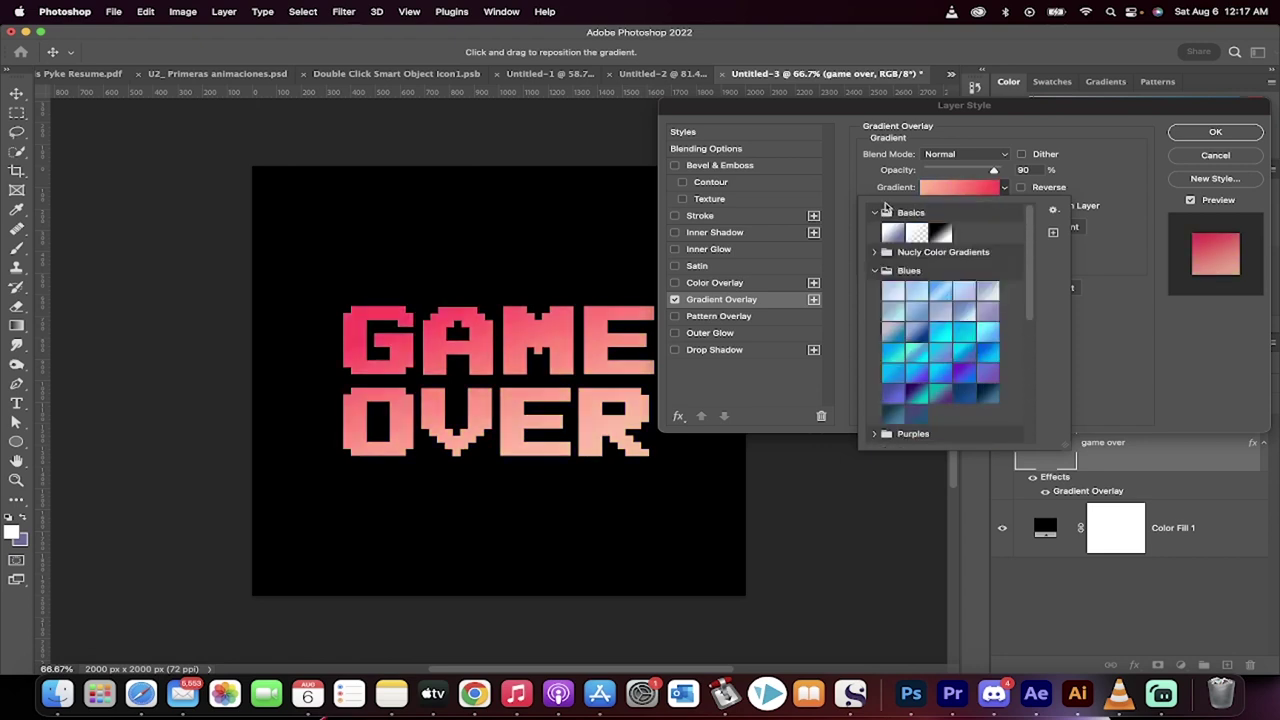
pyautogui.click(889, 229)
pyautogui.click(900, 316)
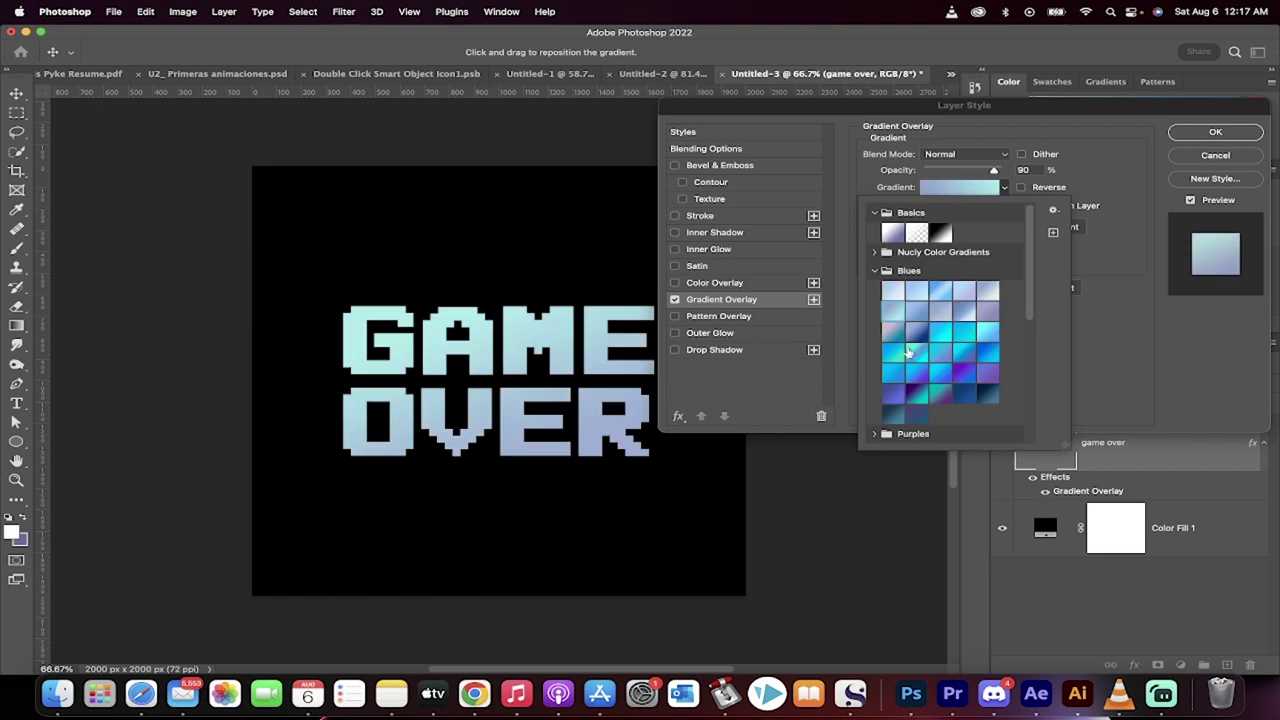
pyautogui.scroll(-4, 909, 352)
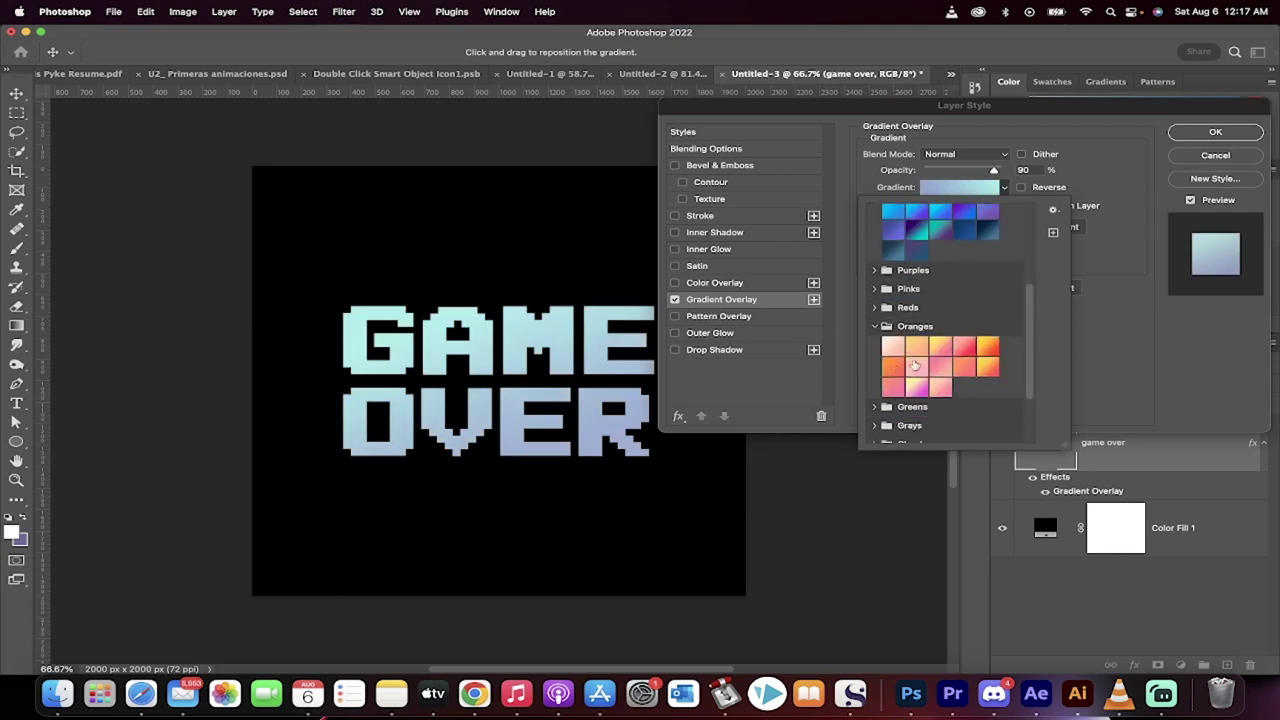
pyautogui.click(944, 351)
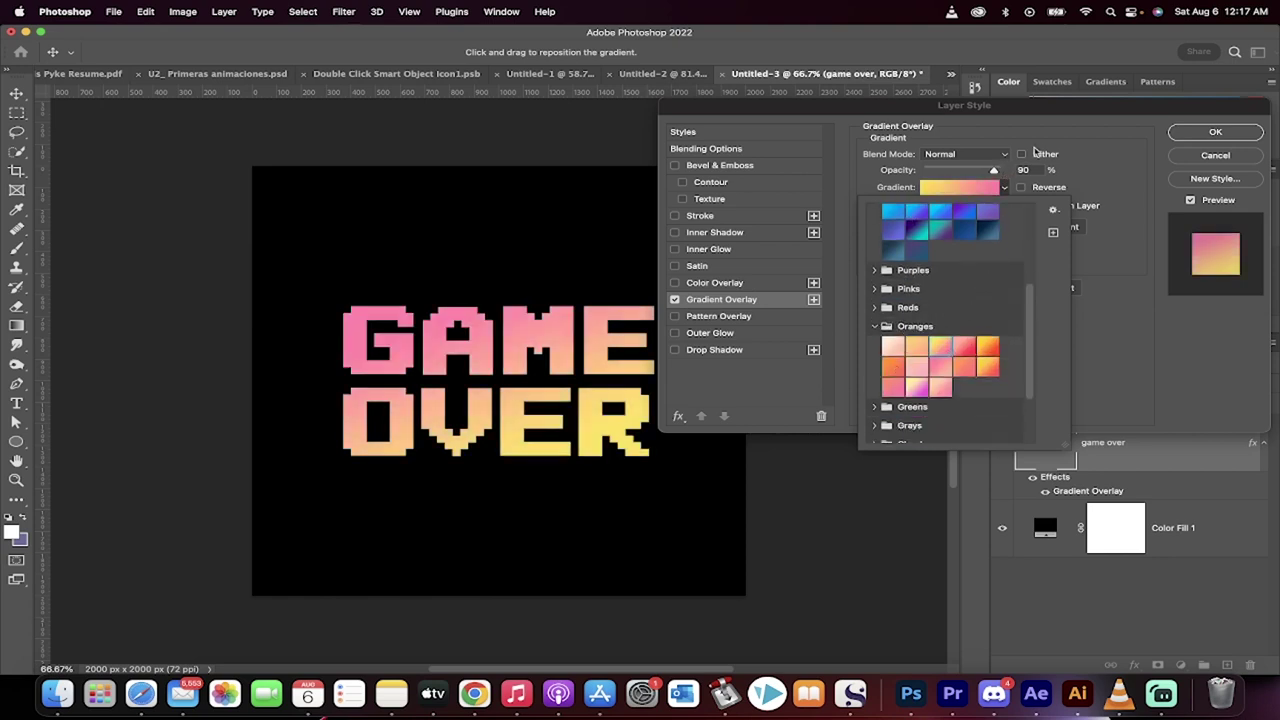
pyautogui.click(1047, 140)
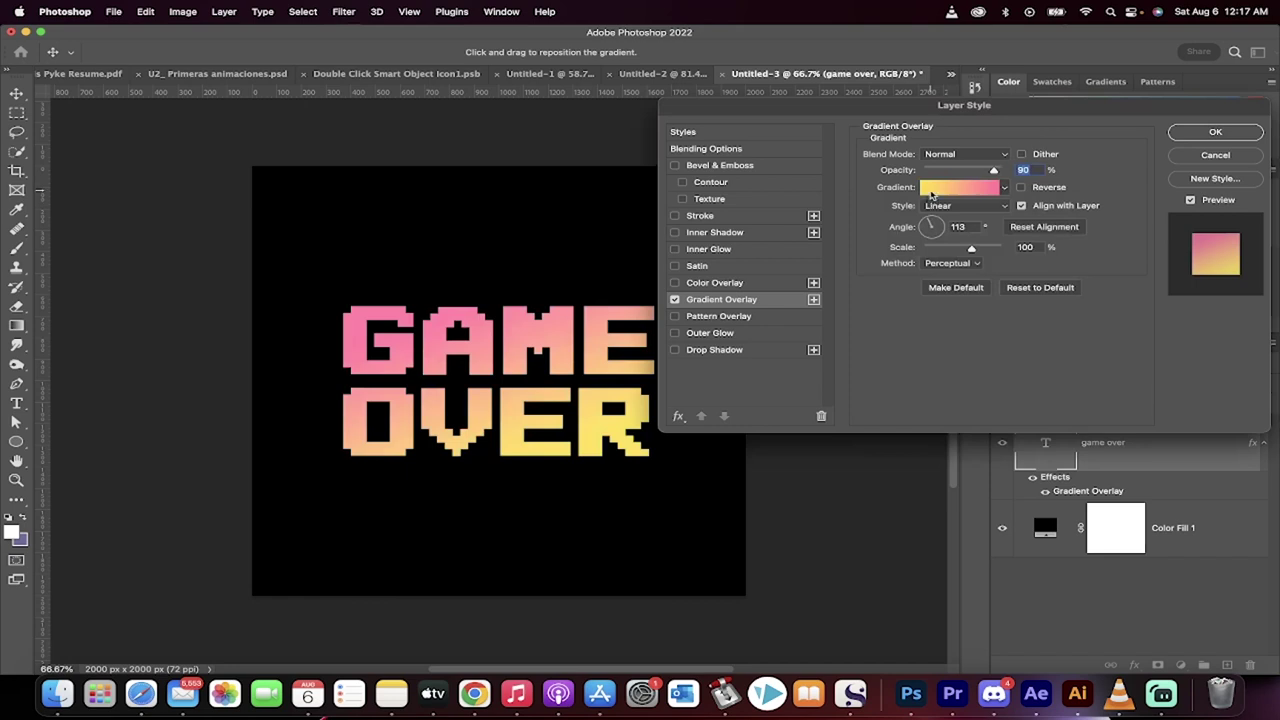
# Step: Set the gradient's left colour stop to vivid blue 2b30e2
pyautogui.click(930, 189)
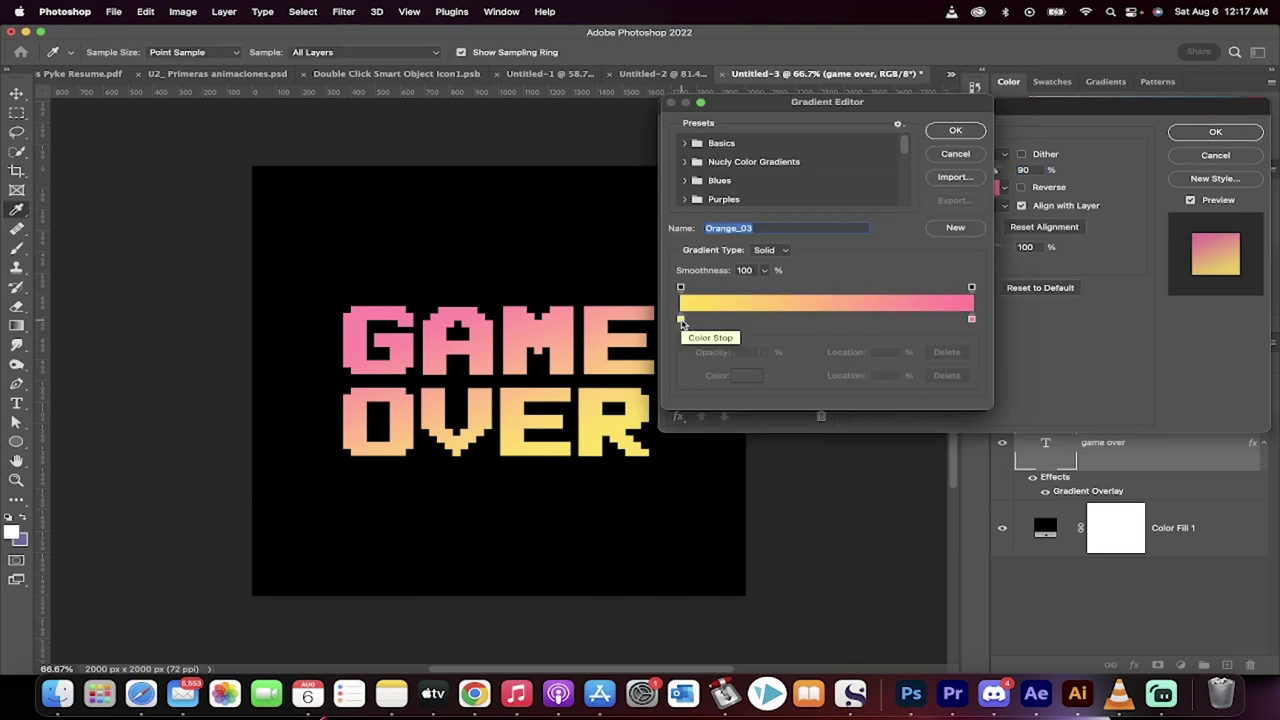
pyautogui.doubleClick(681, 322)
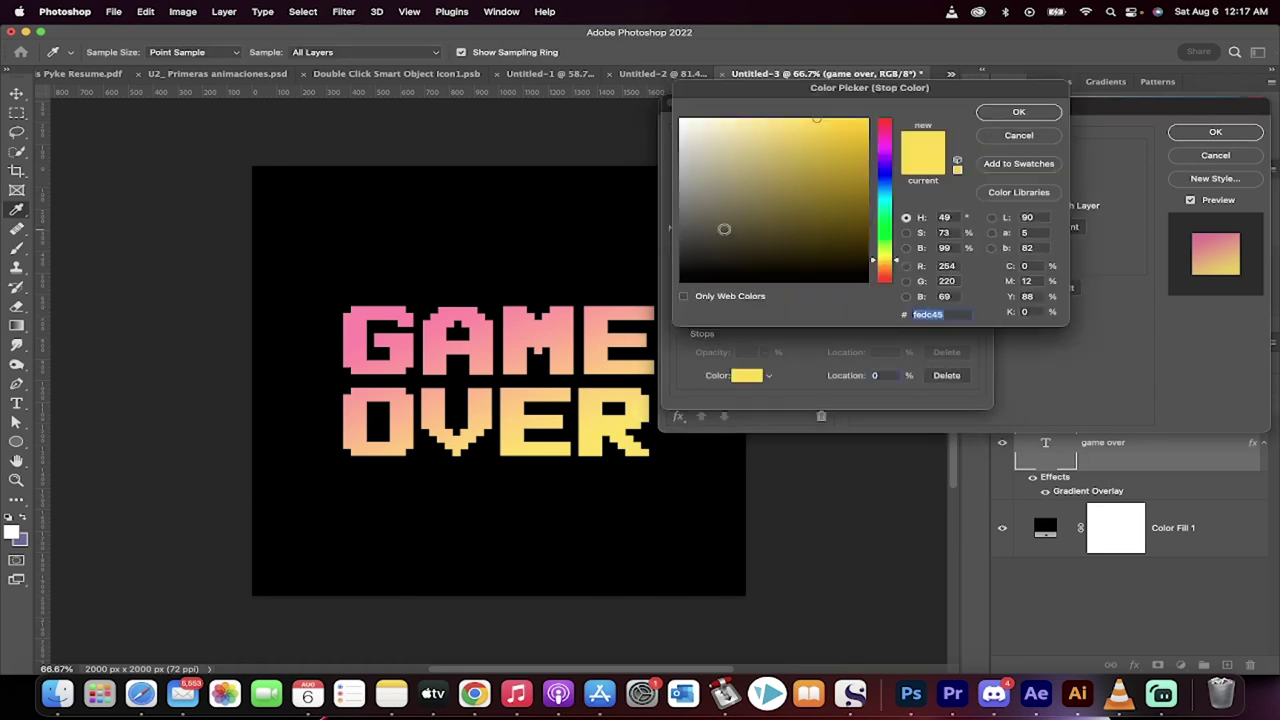
pyautogui.click(884, 176)
pyautogui.moveTo(841, 159)
pyautogui.mouseDown()
pyautogui.moveTo(891, 100)
pyautogui.moveTo(838, 152)
pyautogui.moveTo(846, 140)
pyautogui.moveTo(831, 136)
pyautogui.mouseUp()
pyautogui.click(1018, 112)
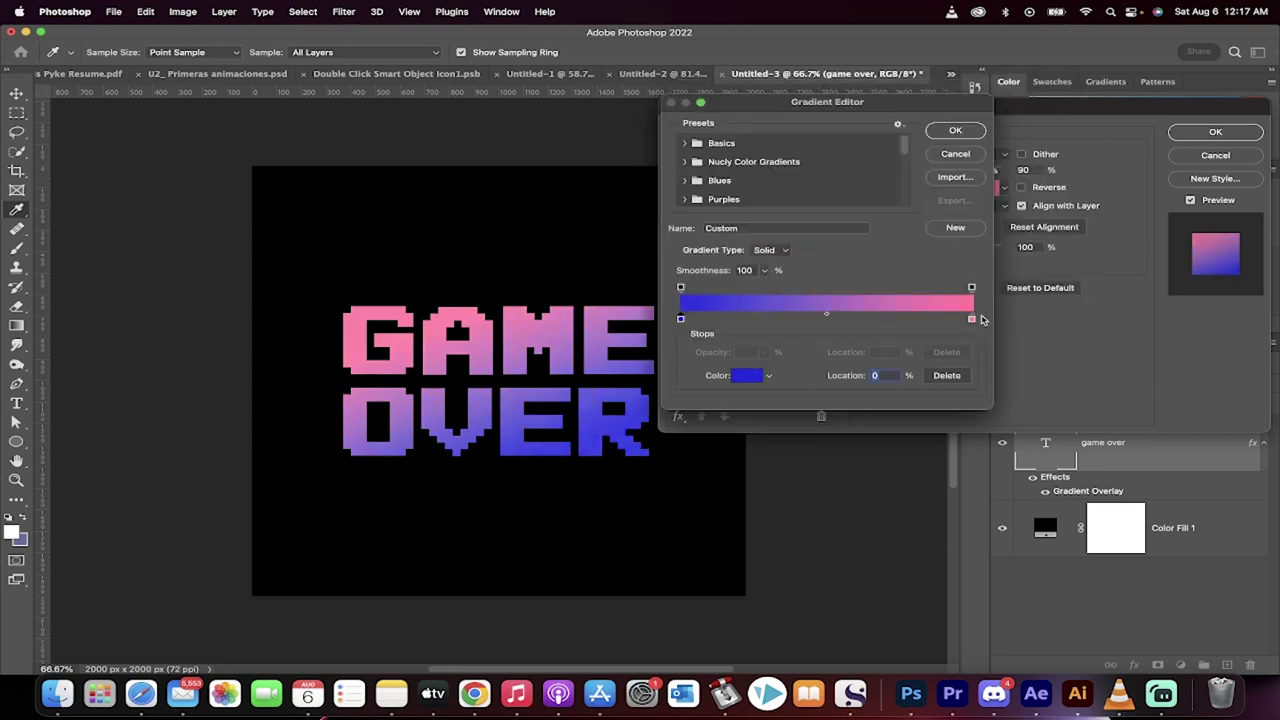
# Step: Set the gradient's right colour stop to pink ff5587
pyautogui.click(971, 320)
pyautogui.doubleClick(972, 321)
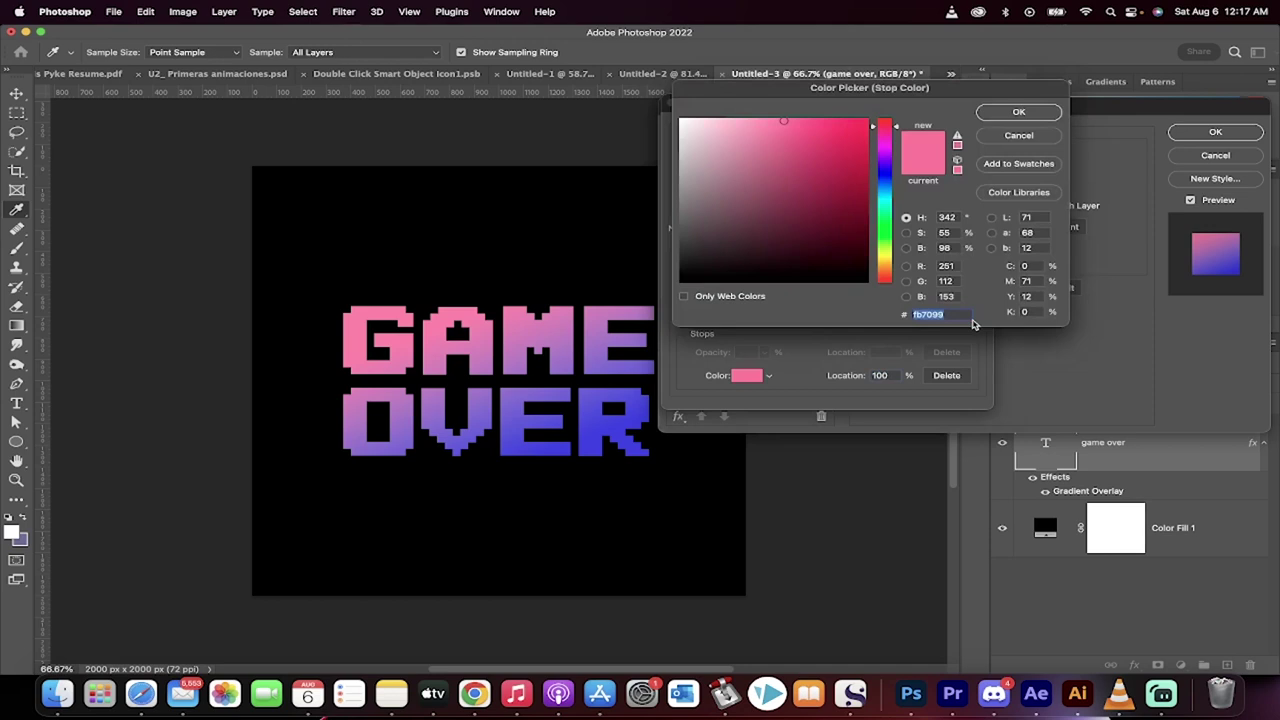
pyautogui.moveTo(805, 134)
pyautogui.mouseDown()
pyautogui.moveTo(843, 163)
pyautogui.moveTo(863, 211)
pyautogui.moveTo(831, 191)
pyautogui.moveTo(820, 138)
pyautogui.moveTo(753, 119)
pyautogui.moveTo(800, 118)
pyautogui.moveTo(803, 143)
pyautogui.moveTo(829, 131)
pyautogui.moveTo(802, 126)
pyautogui.mouseUp()
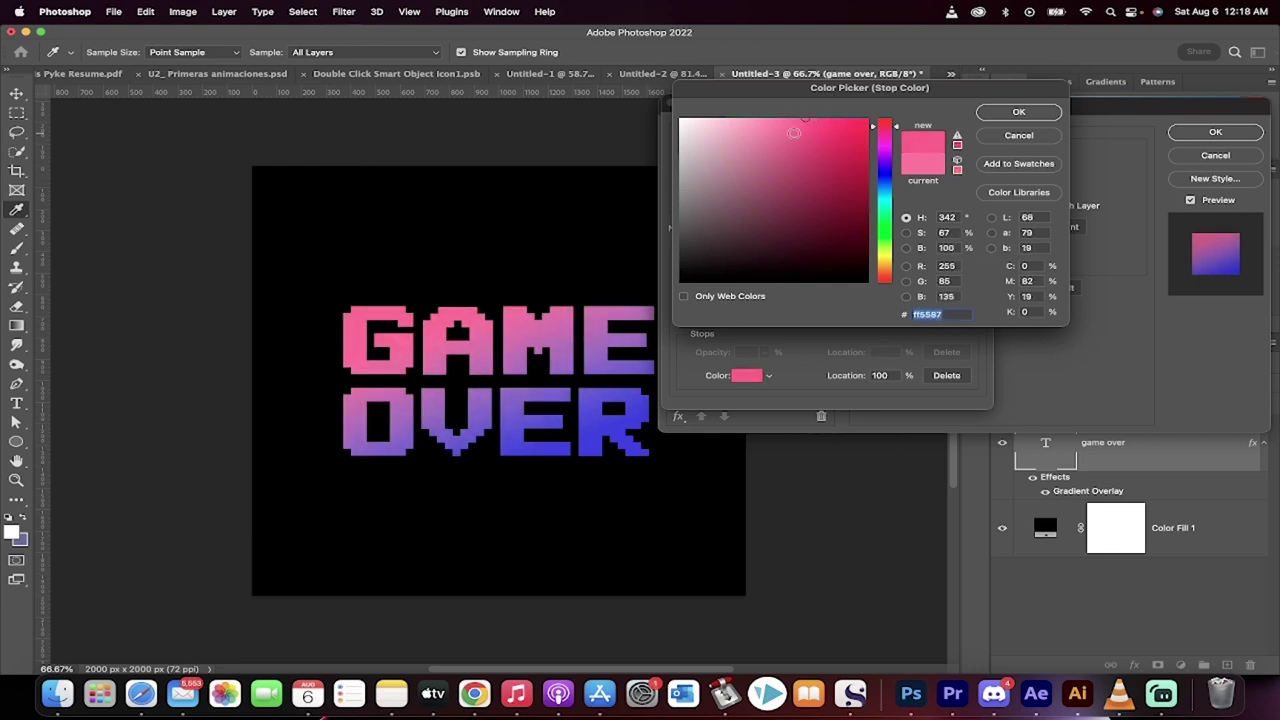
pyautogui.click(1016, 114)
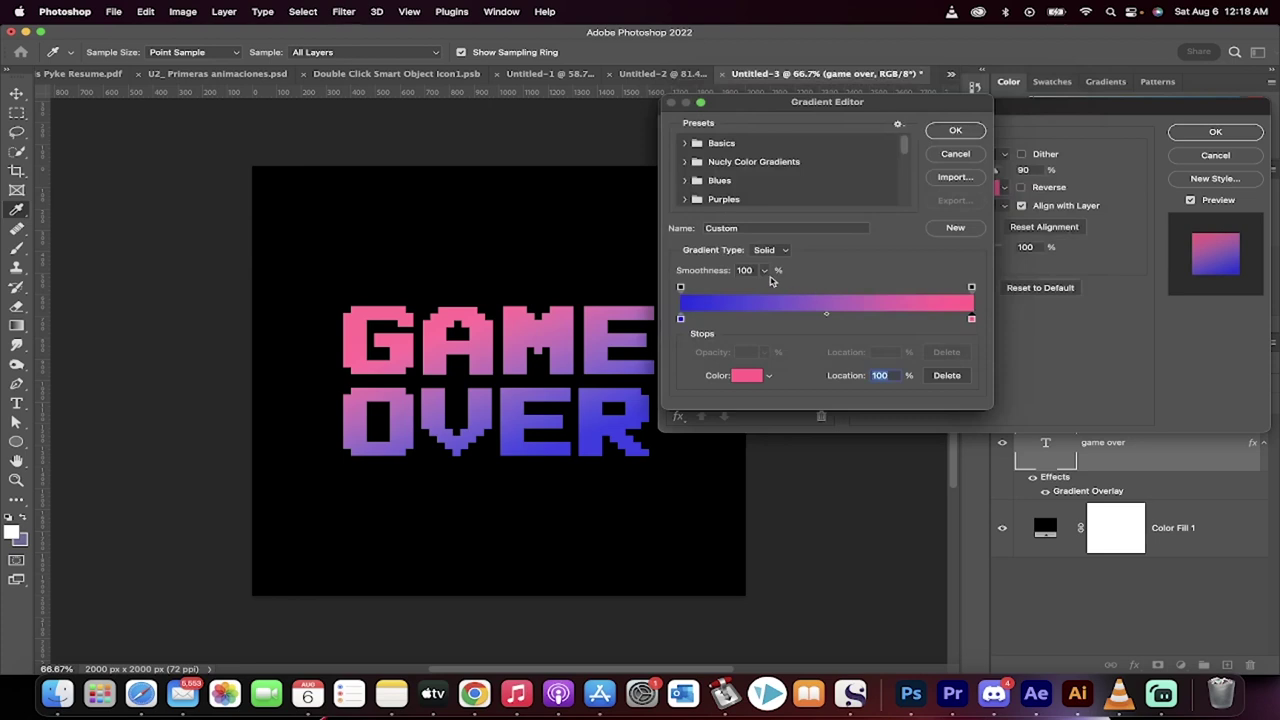
# Step: Confirm the blue-to-pink gradient, rotate its angle to 136° and apply the overlay
pyautogui.click(955, 130)
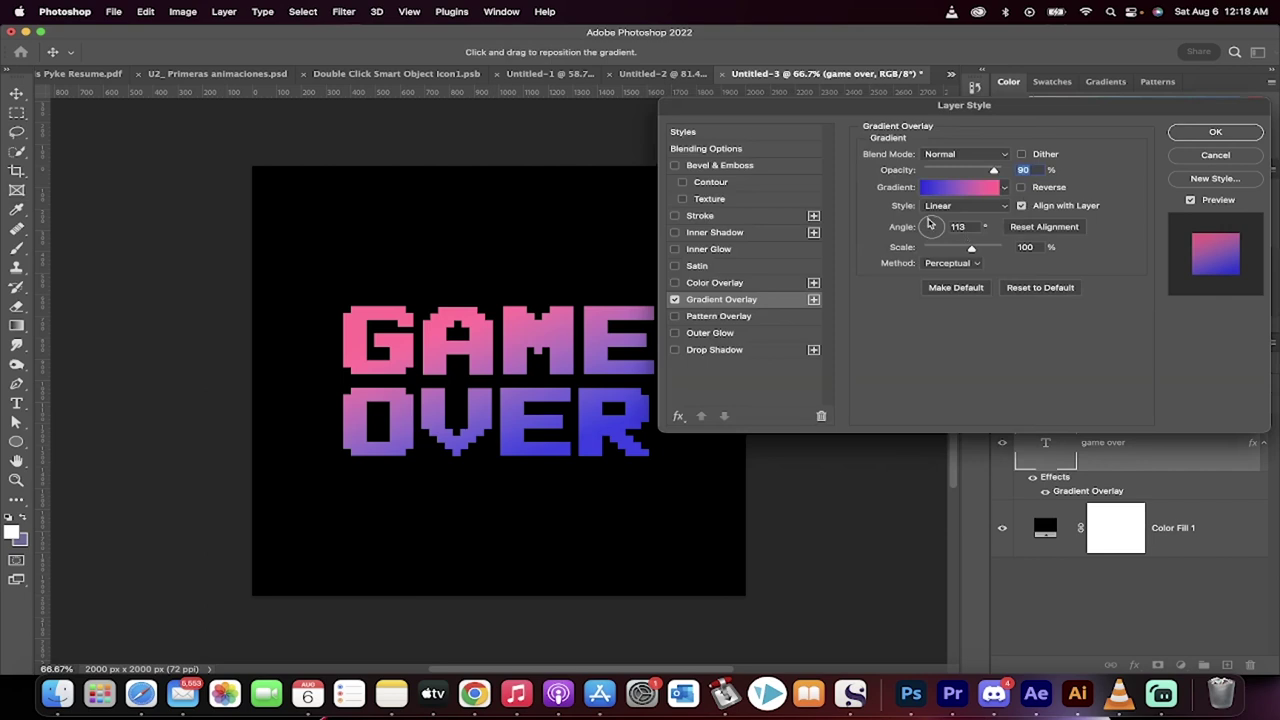
pyautogui.moveTo(930, 226)
pyautogui.mouseDown()
pyautogui.moveTo(955, 226)
pyautogui.moveTo(917, 247)
pyautogui.moveTo(915, 216)
pyautogui.mouseUp()
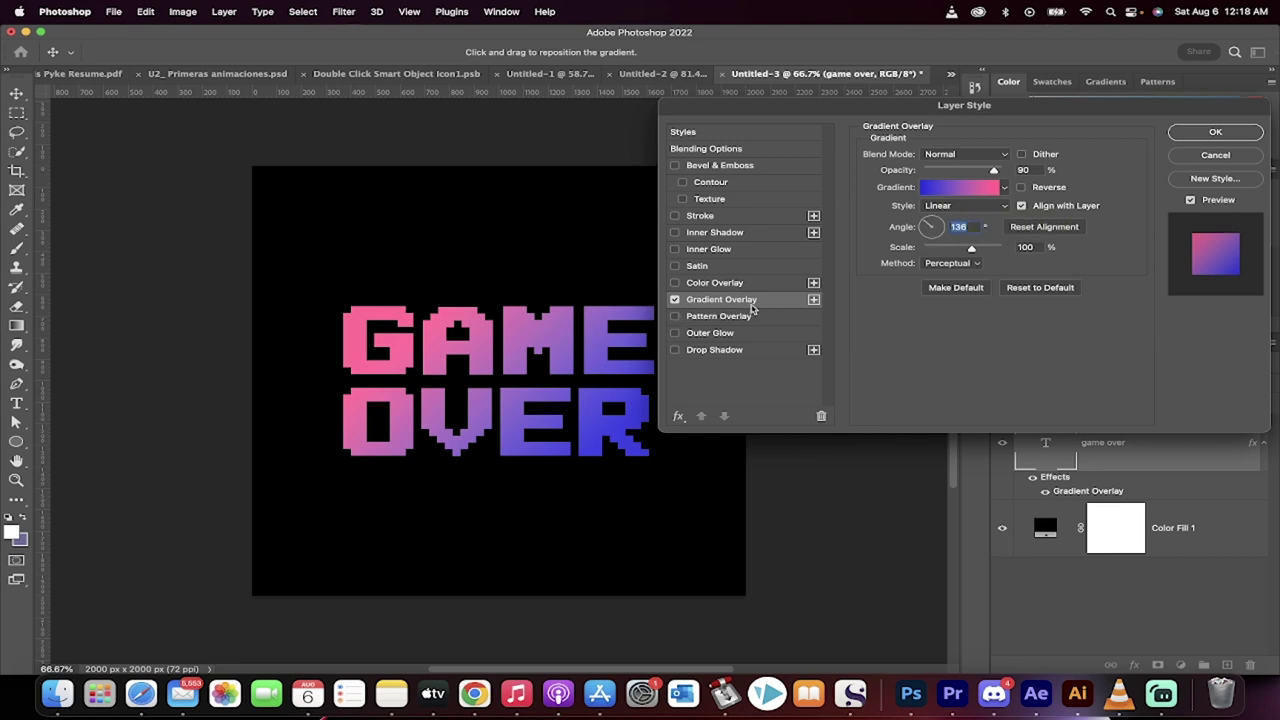
pyautogui.click(1215, 135)
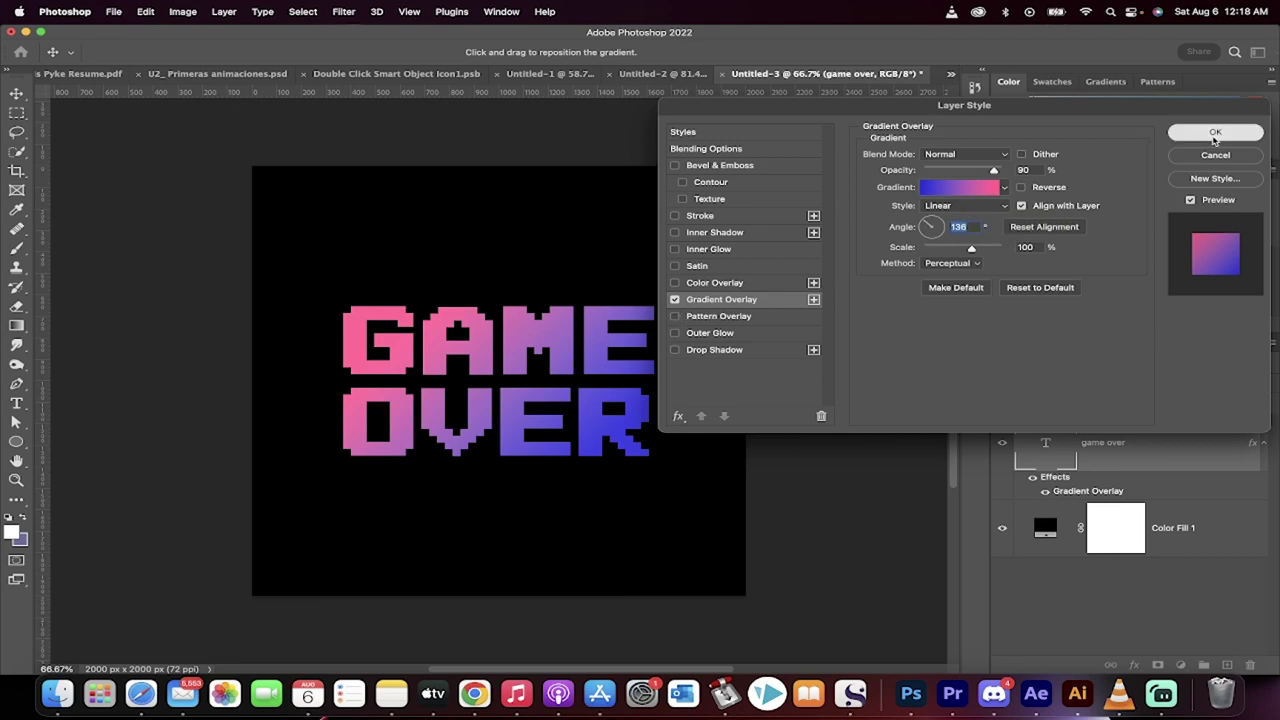
# Step: Add a white stroke of about 8 px, position Center, around the GAME OVER letters
pyautogui.click(1137, 666)
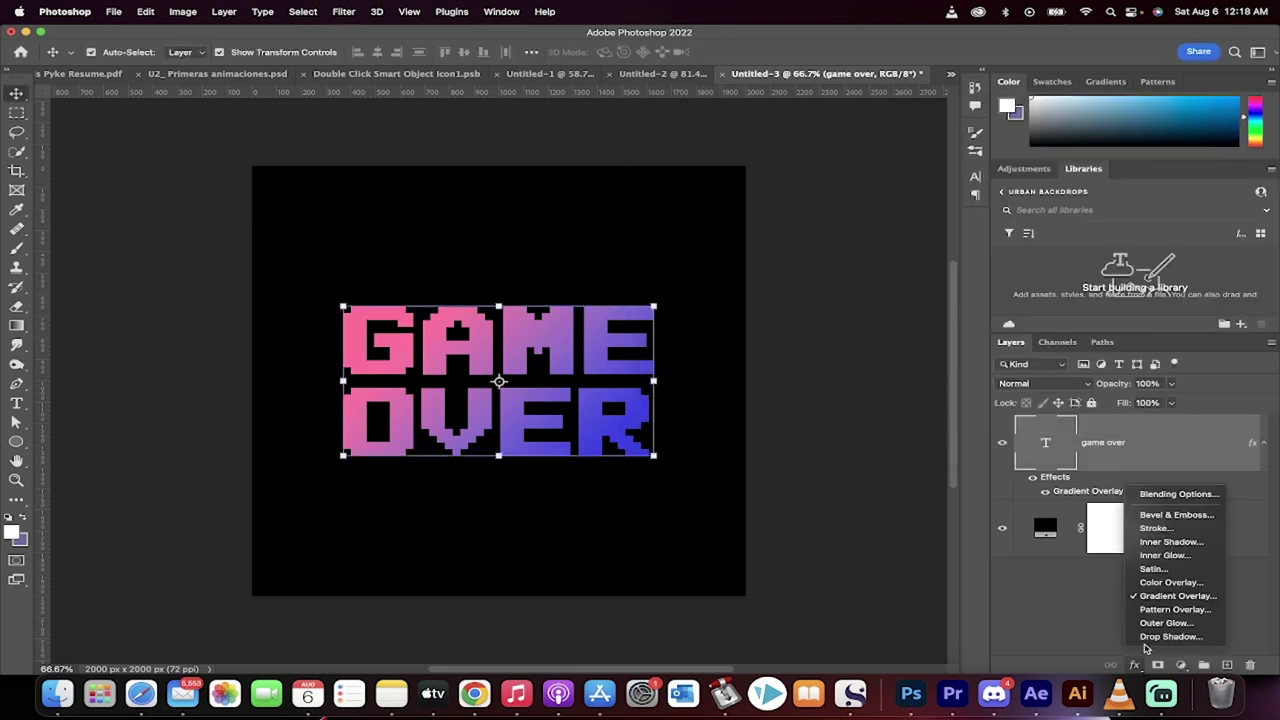
pyautogui.click(1156, 528)
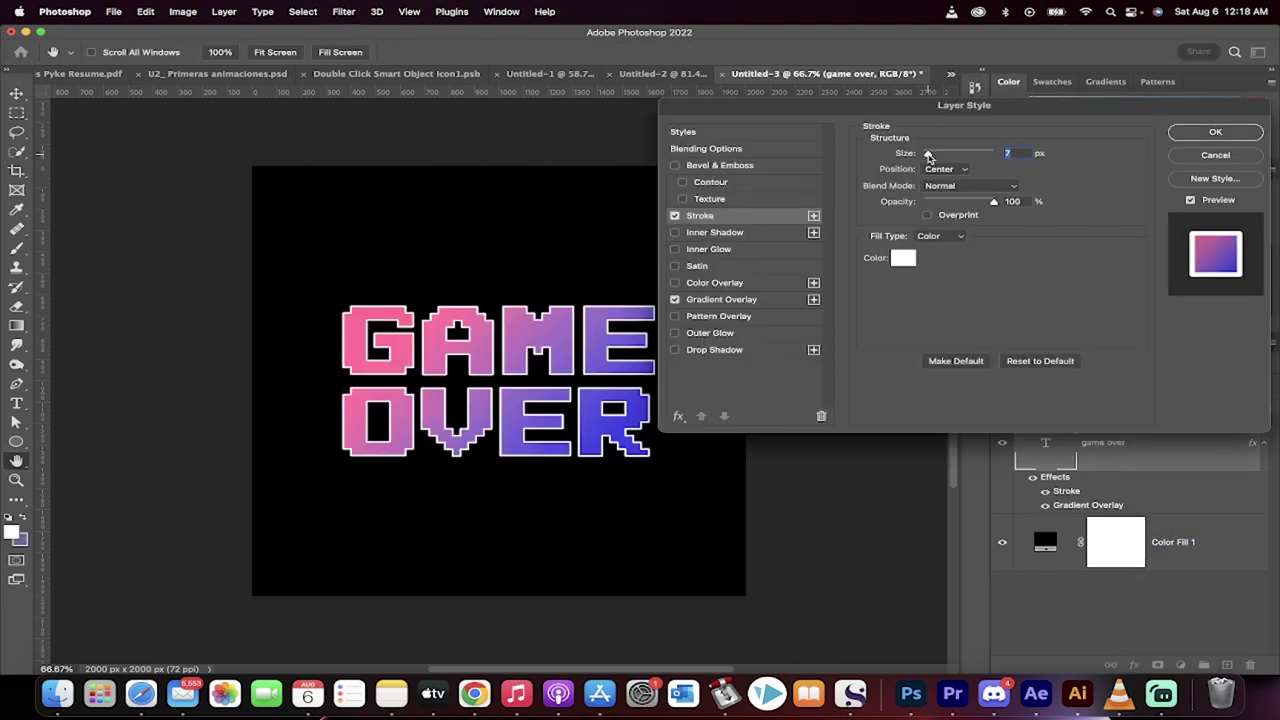
pyautogui.moveTo(928, 157); pyautogui.dragTo(931, 157)
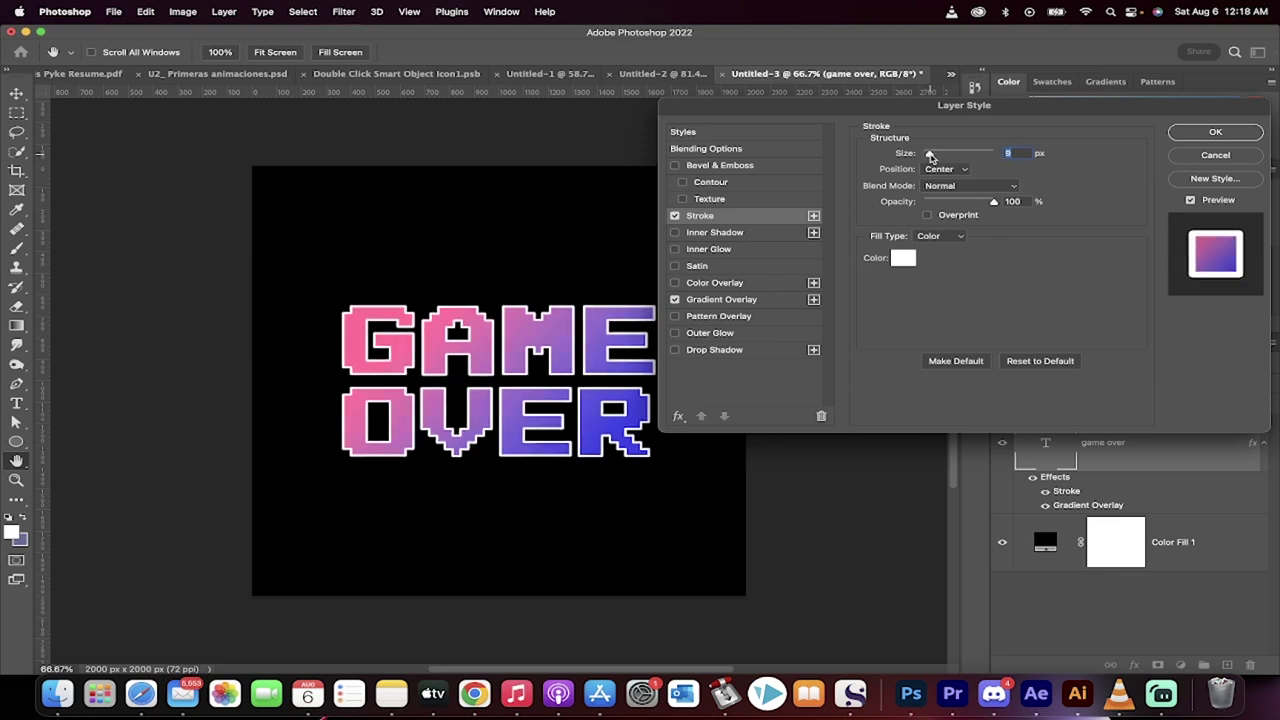
pyautogui.click(904, 260)
pyautogui.click(1025, 116)
pyautogui.click(936, 170)
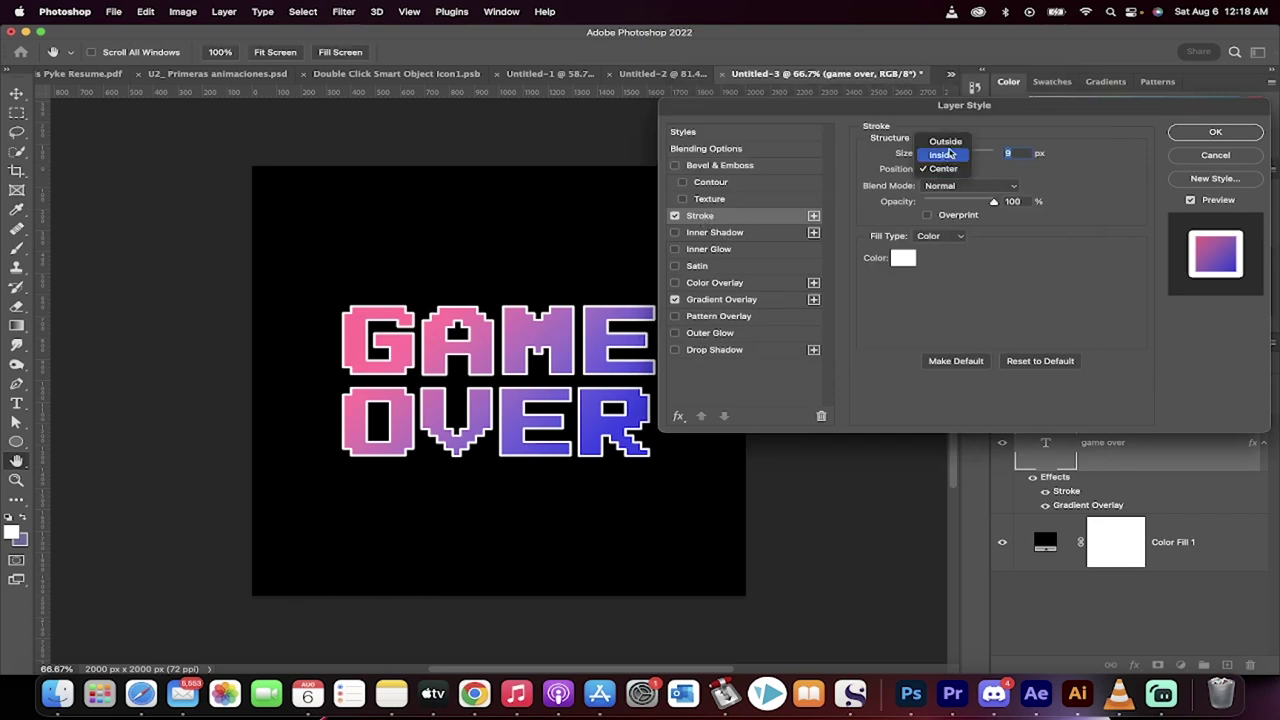
pyautogui.click(953, 146)
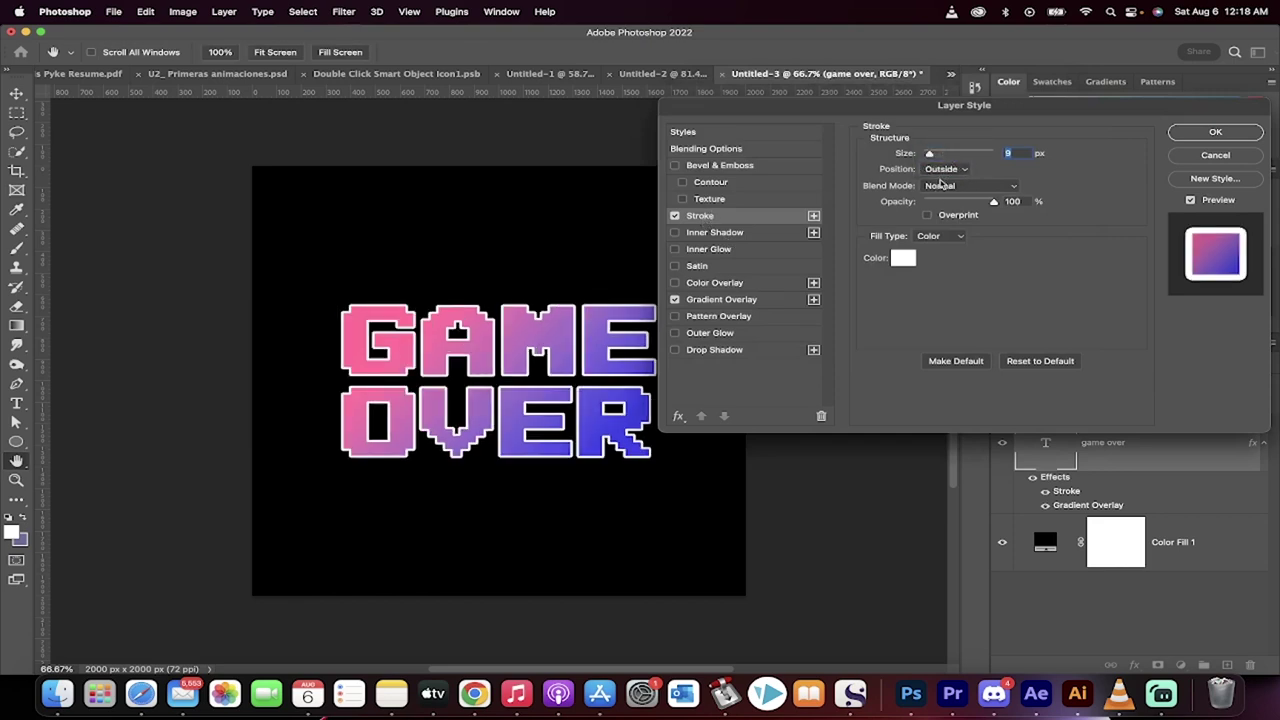
pyautogui.click(942, 169)
pyautogui.click(942, 196)
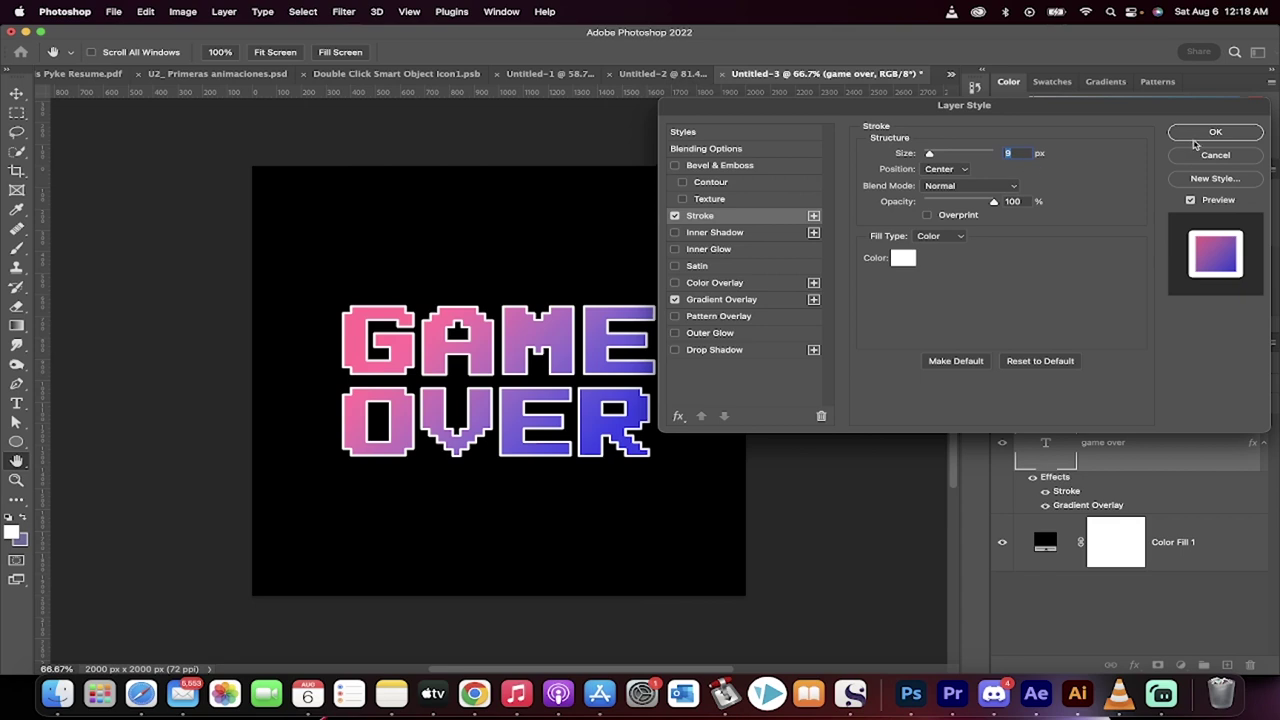
pyautogui.click(1196, 139)
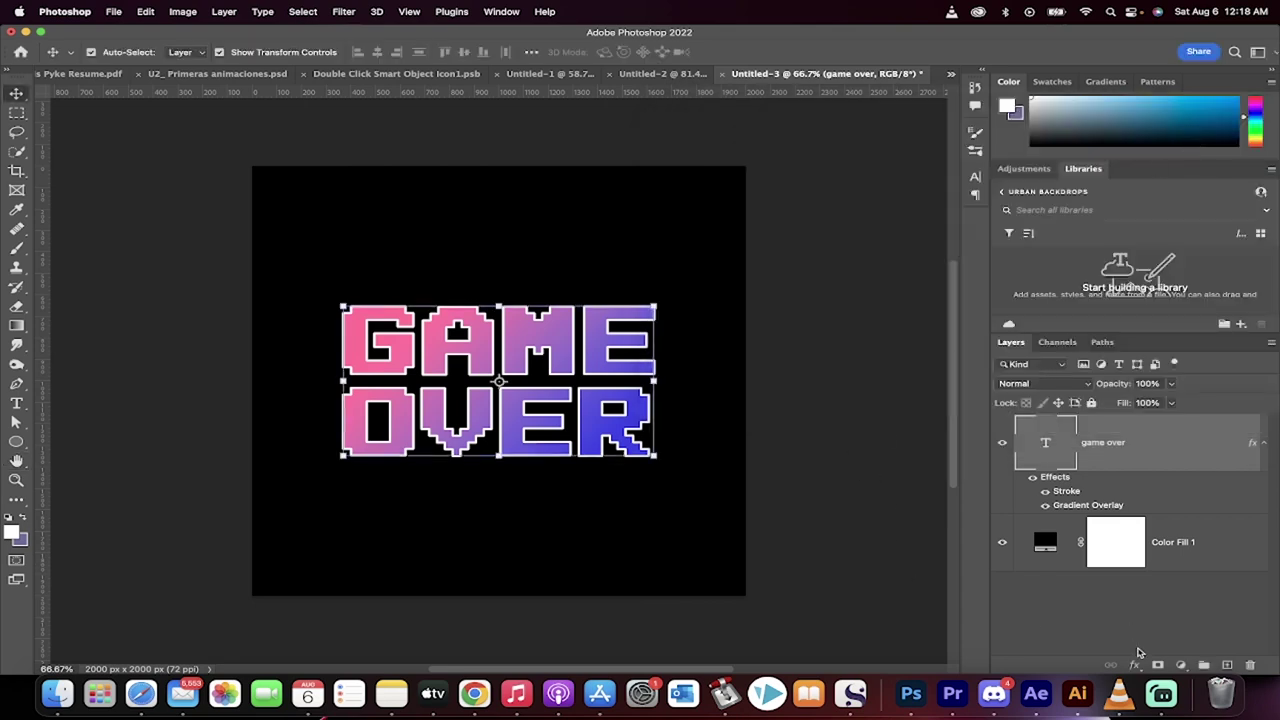
# Step: Add a Multiply inner shadow at 50% opacity with its size reduced to 24 px
pyautogui.click(1136, 666)
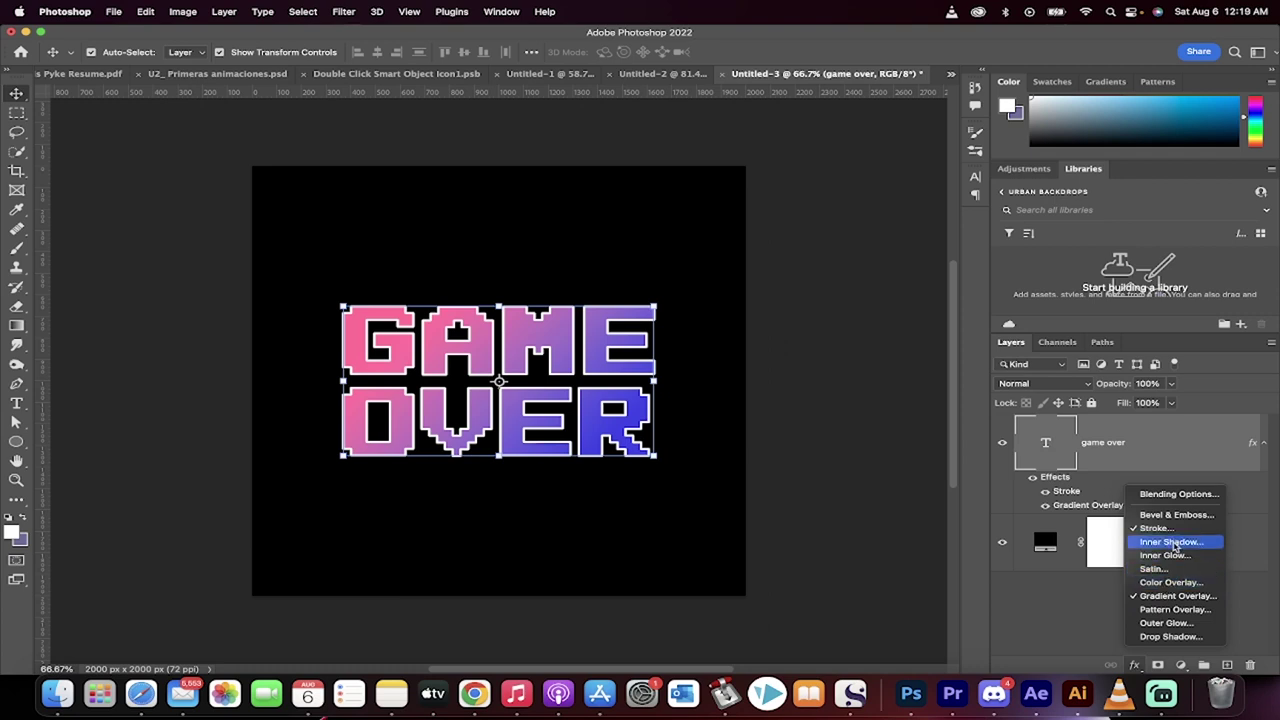
pyautogui.click(1174, 543)
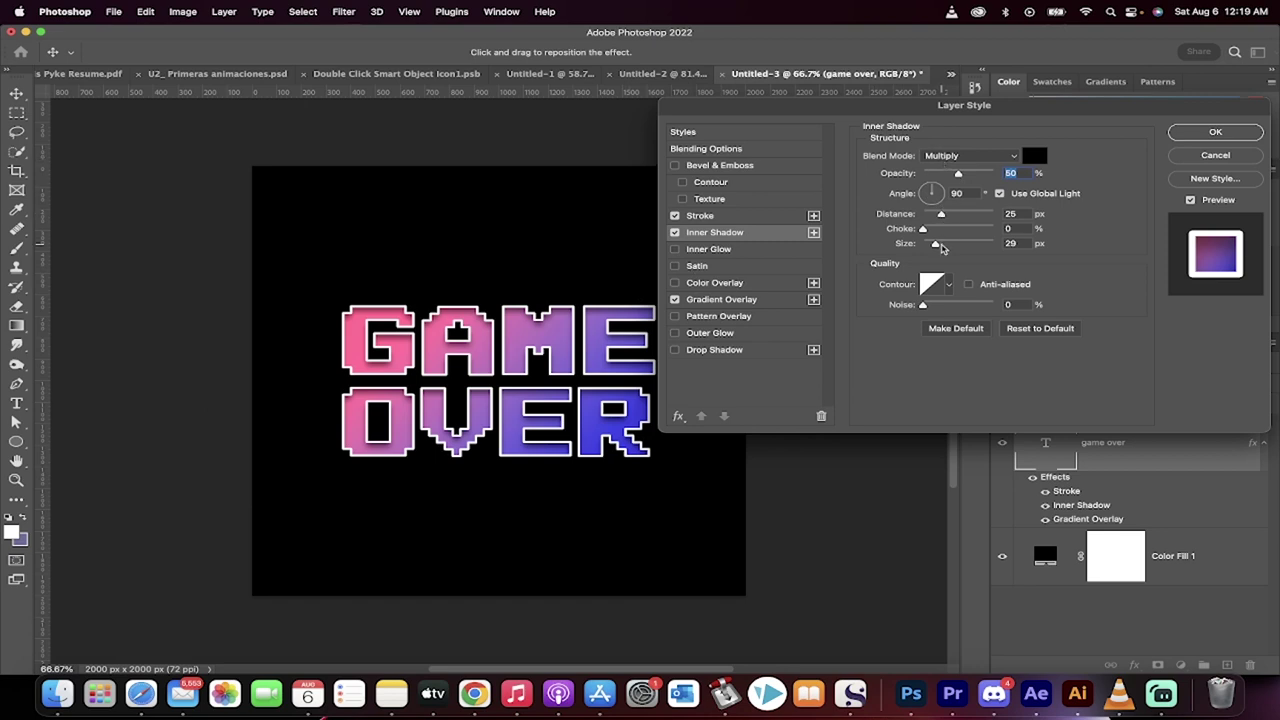
pyautogui.moveTo(938, 247); pyautogui.dragTo(942, 218)
pyautogui.click(1211, 137)
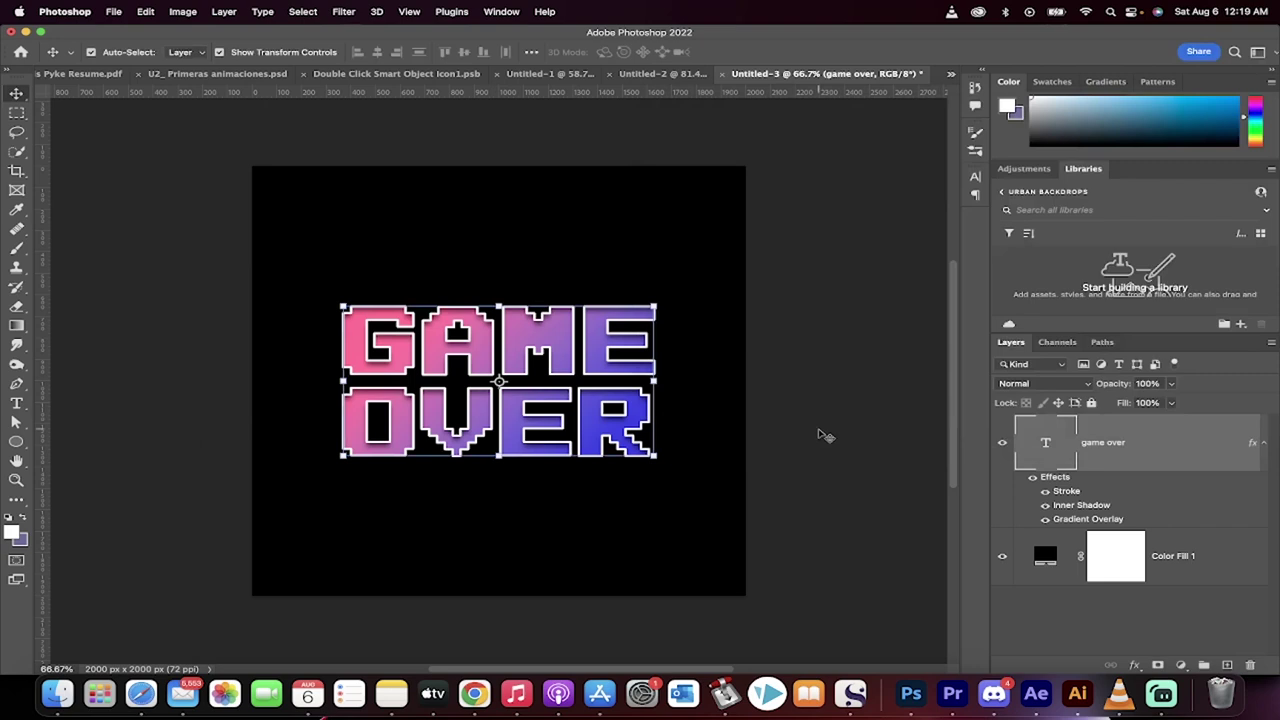